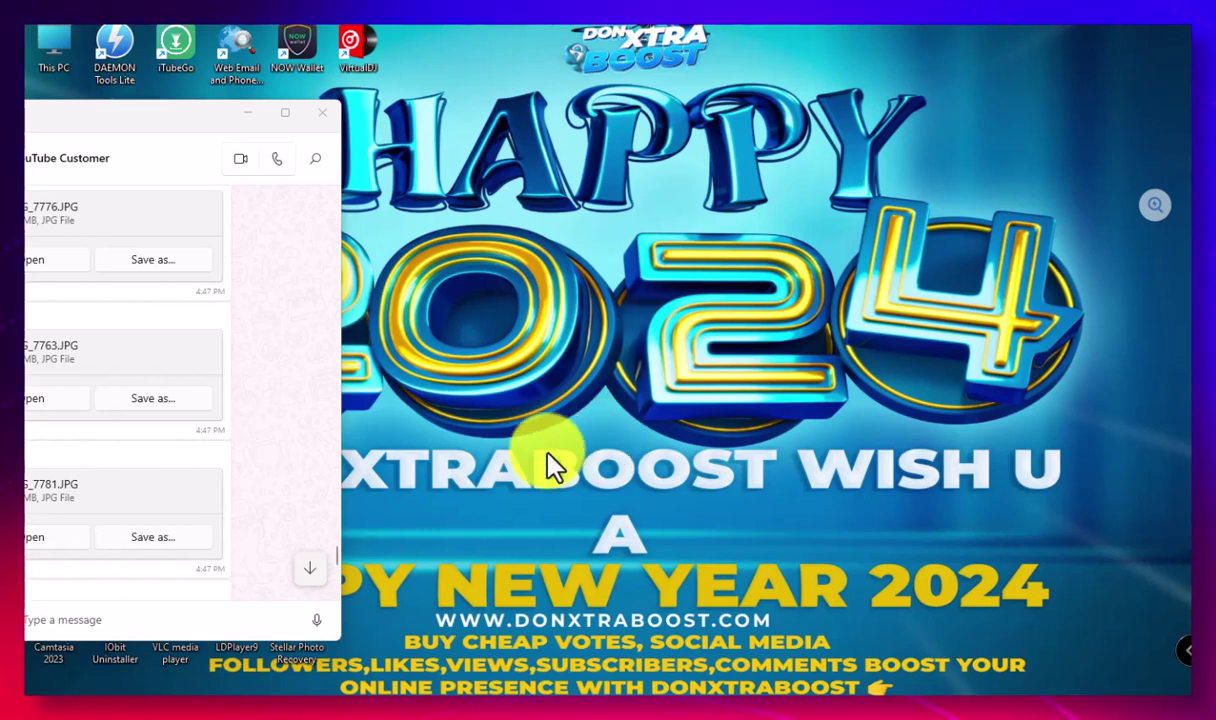
# - Scroll through the WhatsApp chat's shared JPG files and jump to the latest messages
pyautogui.scroll(6, 190, 475)
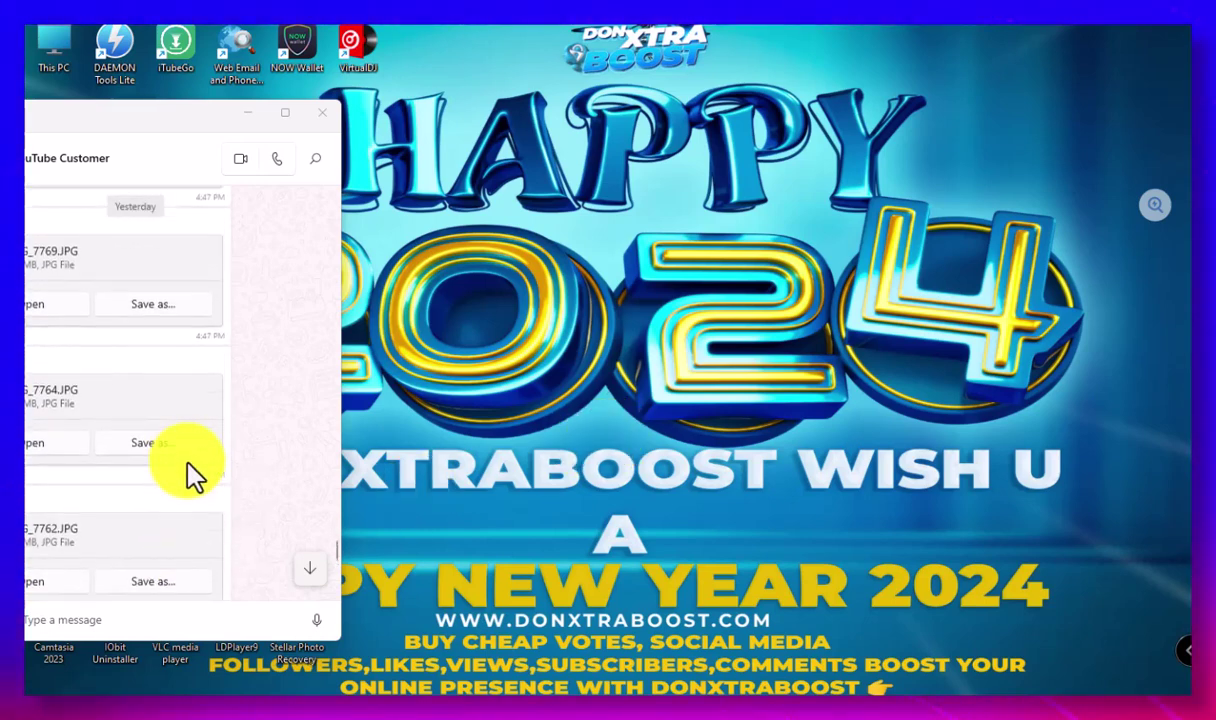
pyautogui.scroll(-5, 192, 472)
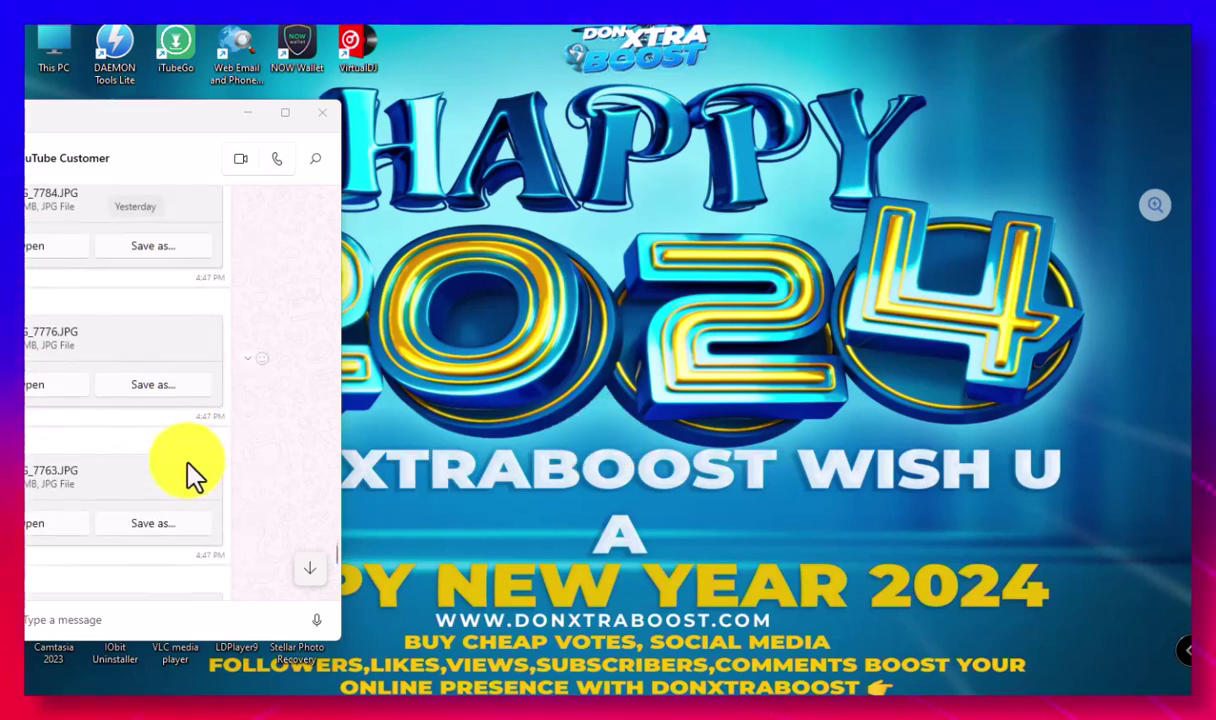
pyautogui.scroll(3, 188, 465)
pyautogui.scroll(-5, 170, 472)
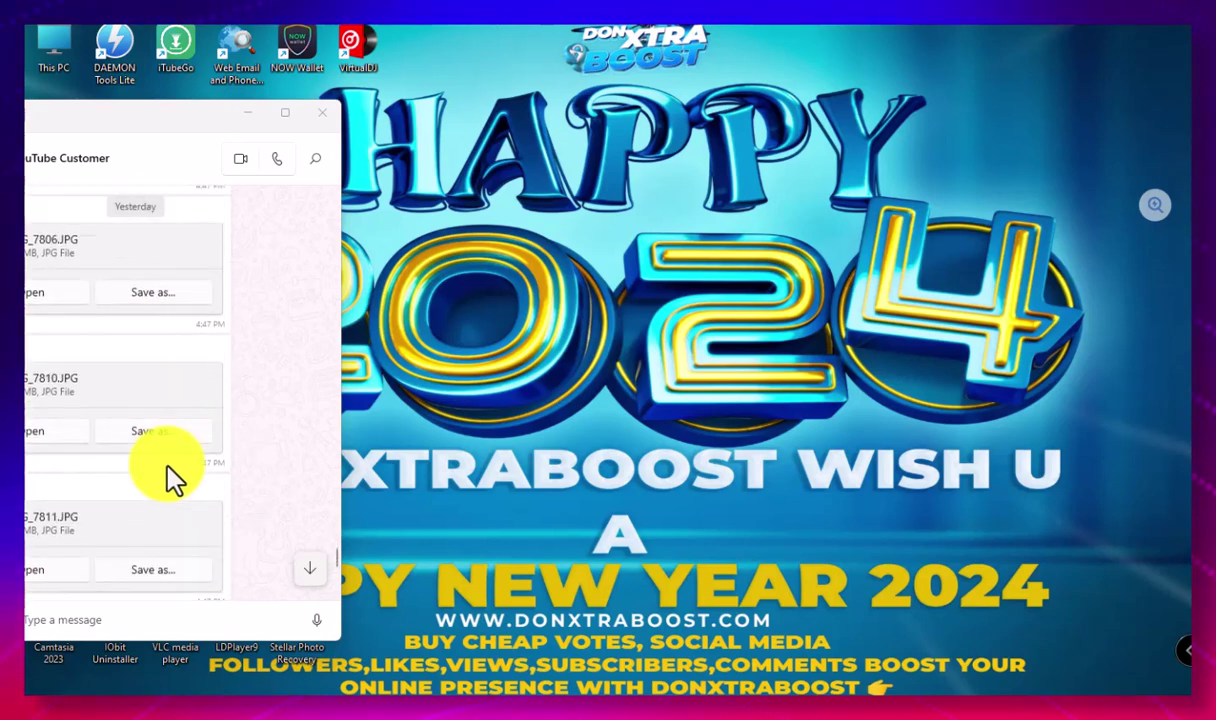
pyautogui.scroll(-3, 172, 478)
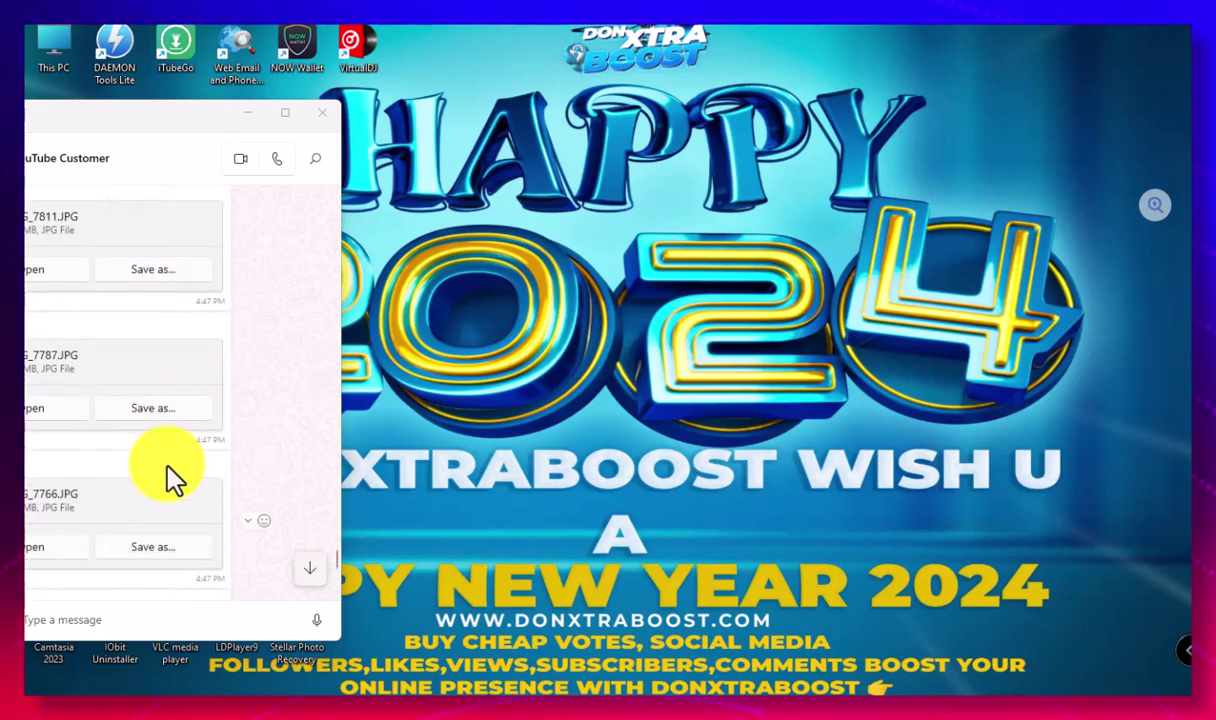
pyautogui.scroll(-3, 170, 472)
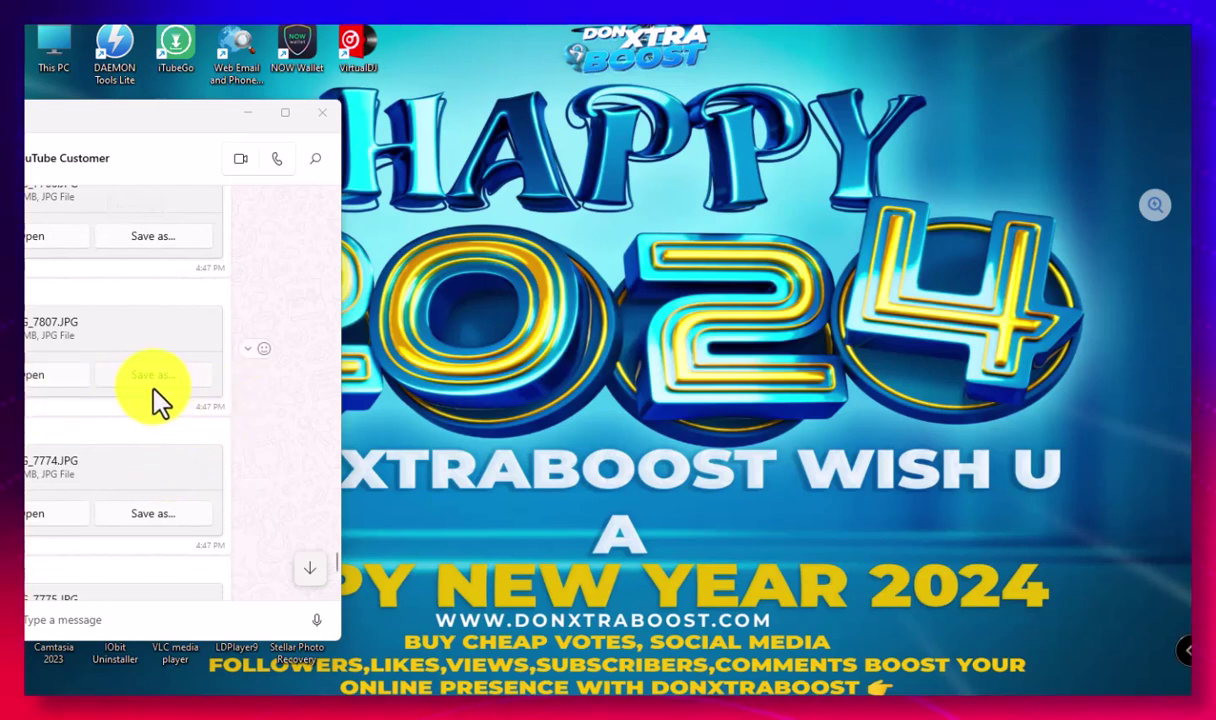
pyautogui.scroll(5, 158, 392)
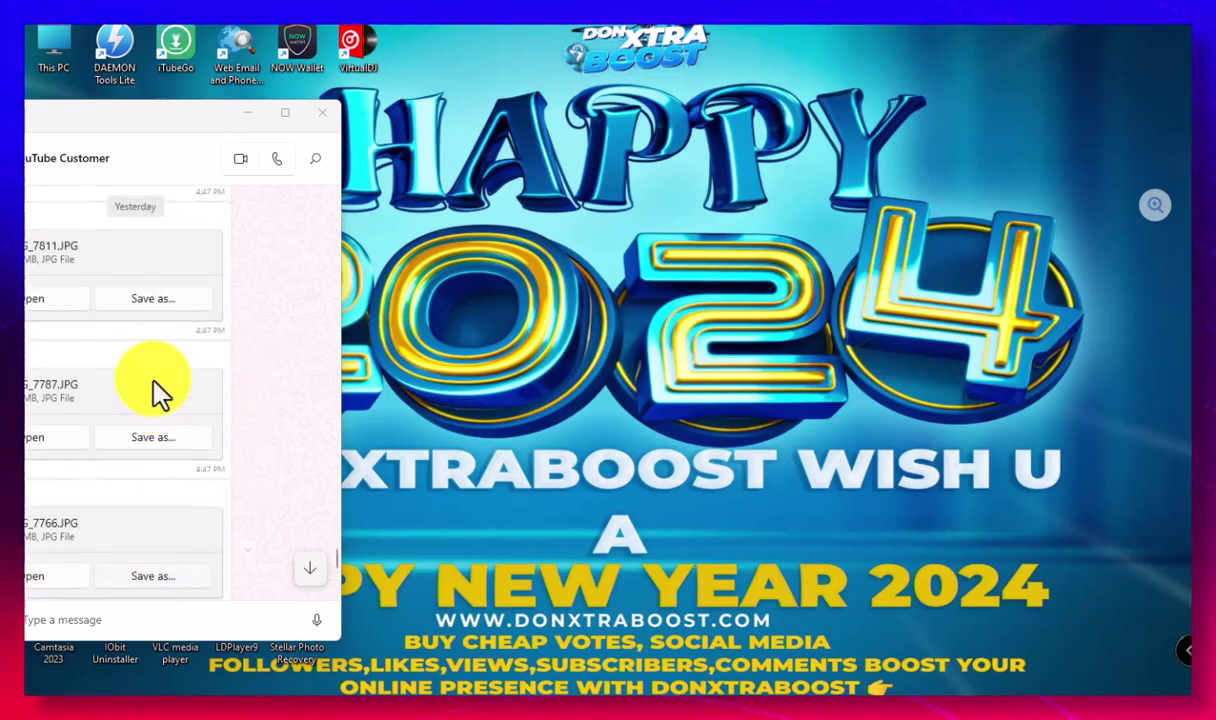
pyautogui.scroll(8, 155, 384)
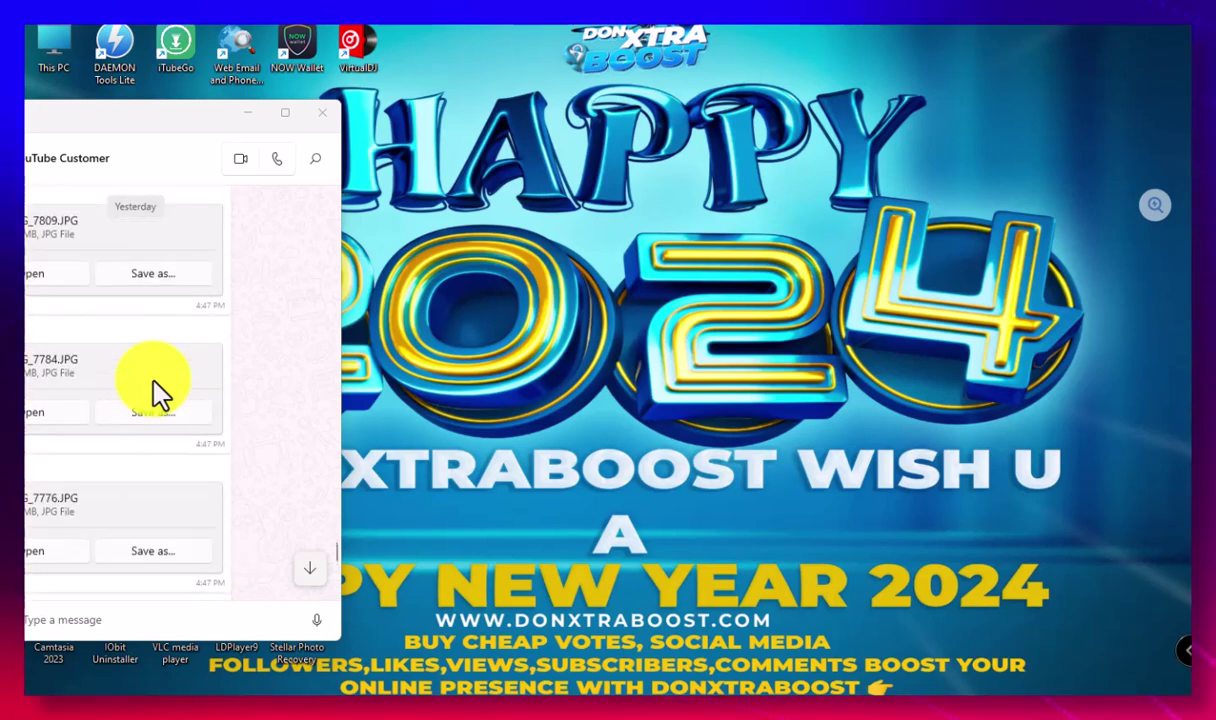
pyautogui.scroll(5, 155, 384)
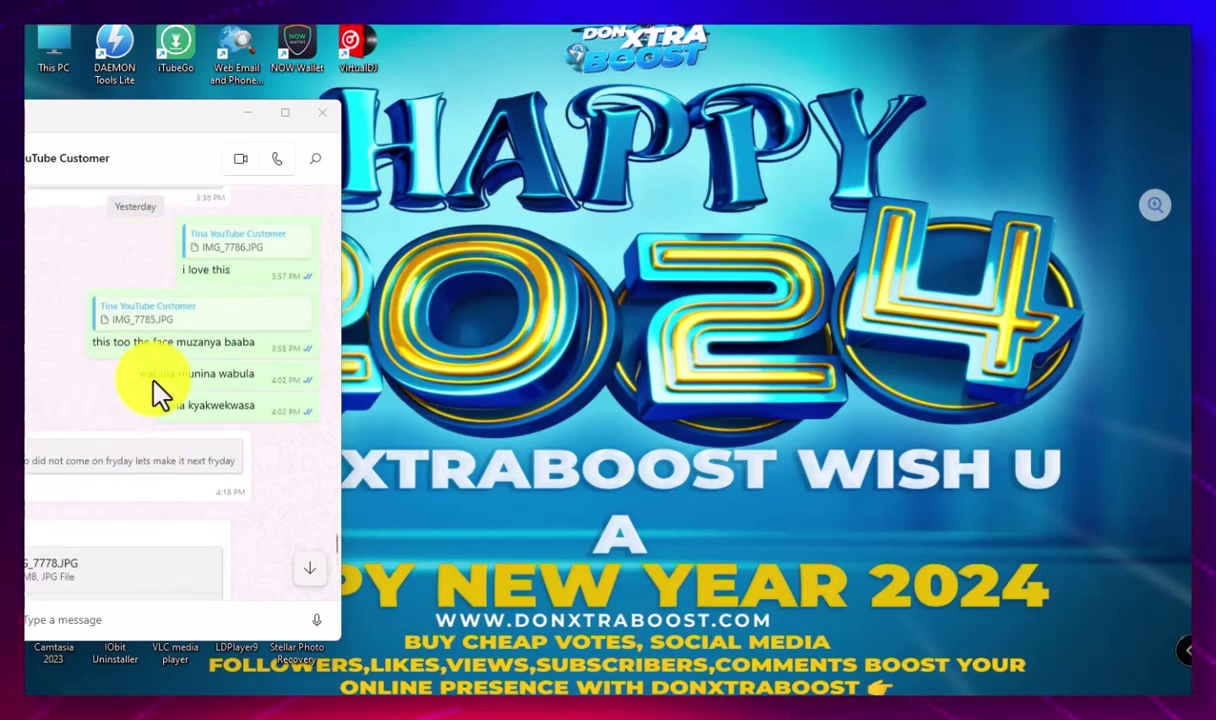
pyautogui.scroll(5, 155, 384)
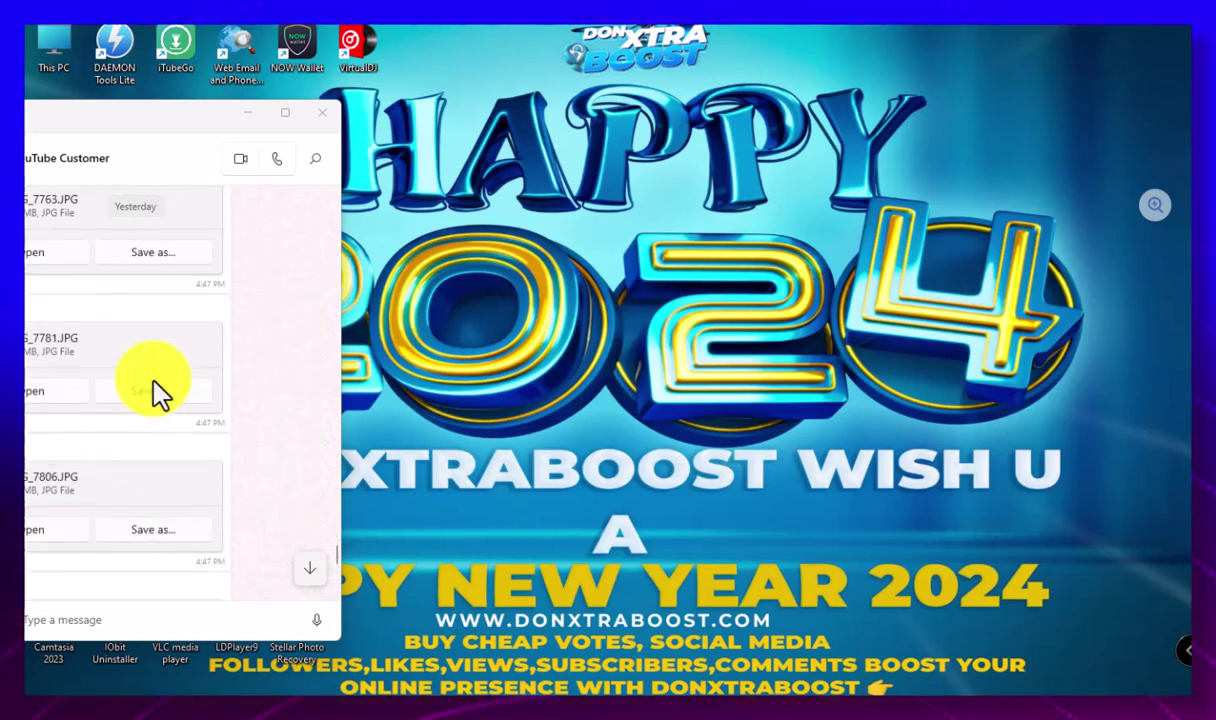
pyautogui.scroll(5, 155, 384)
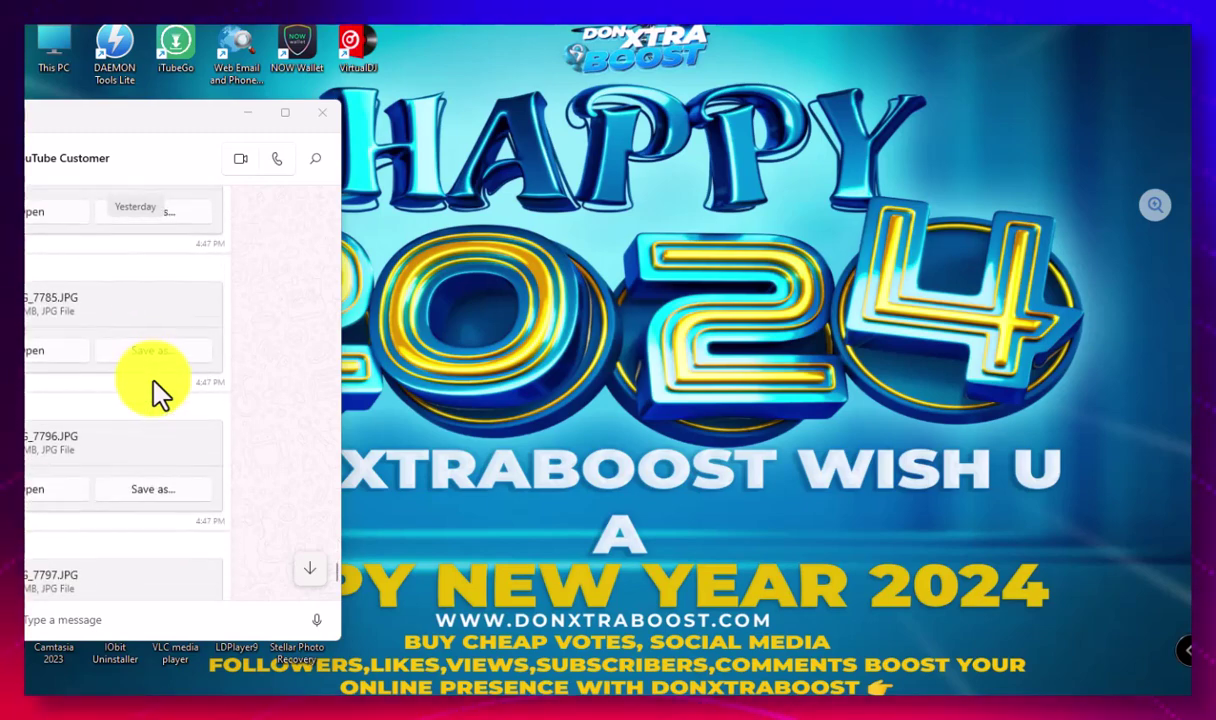
pyautogui.scroll(5, 157, 391)
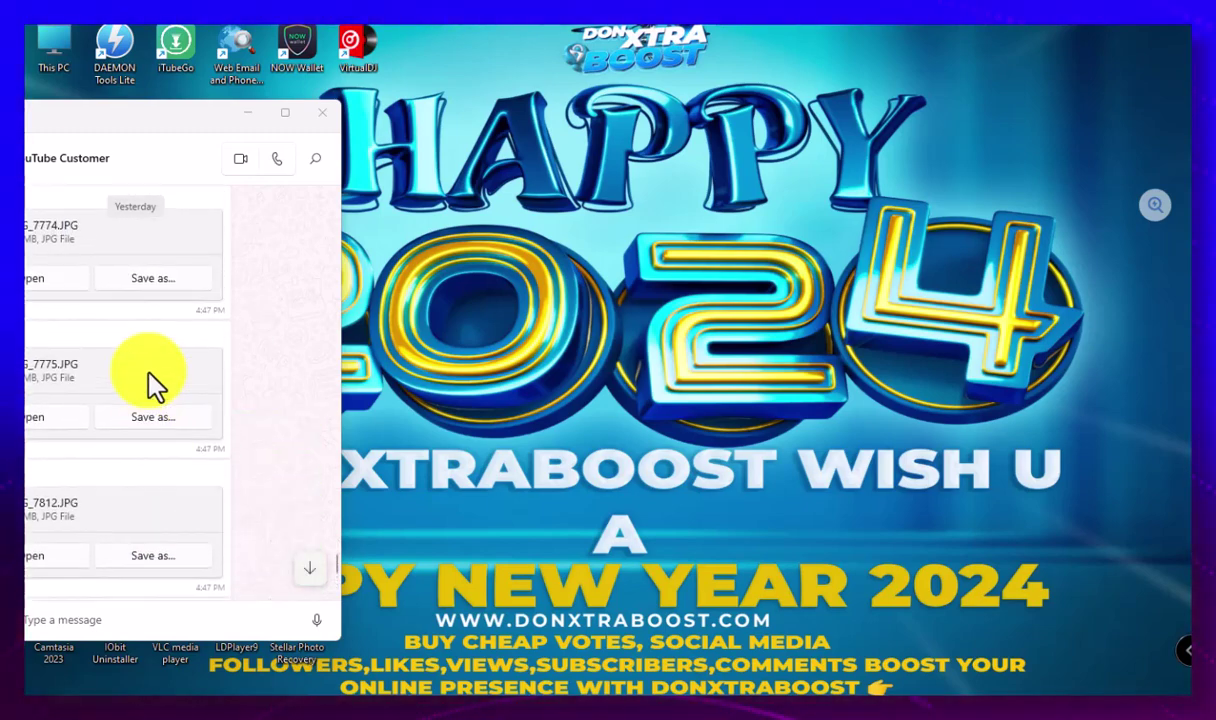
pyautogui.scroll(5, 155, 384)
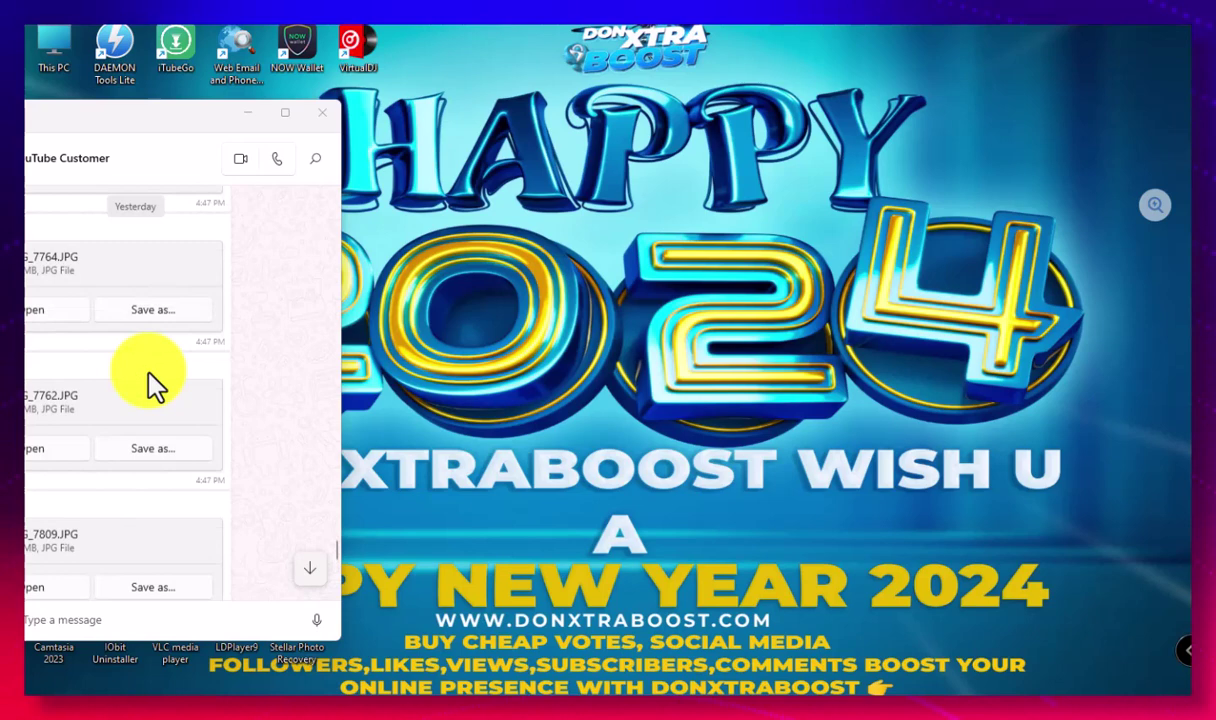
pyautogui.scroll(5, 155, 384)
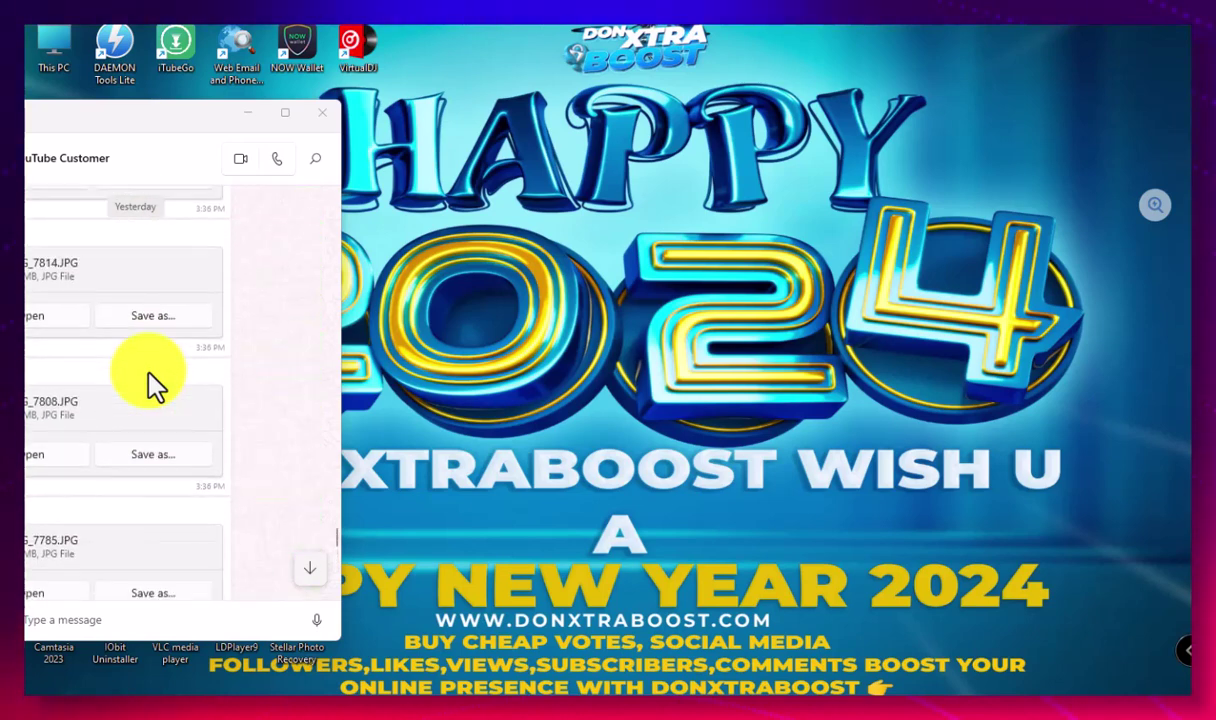
pyautogui.scroll(5, 155, 384)
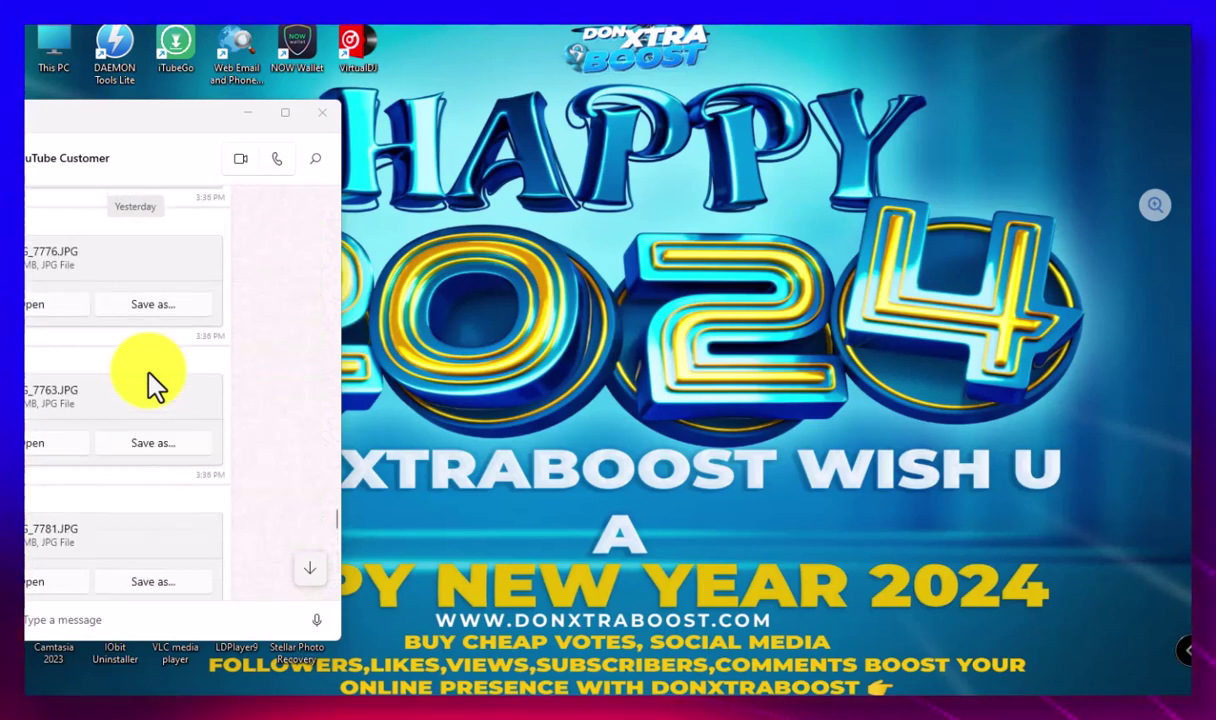
pyautogui.scroll(5, 155, 384)
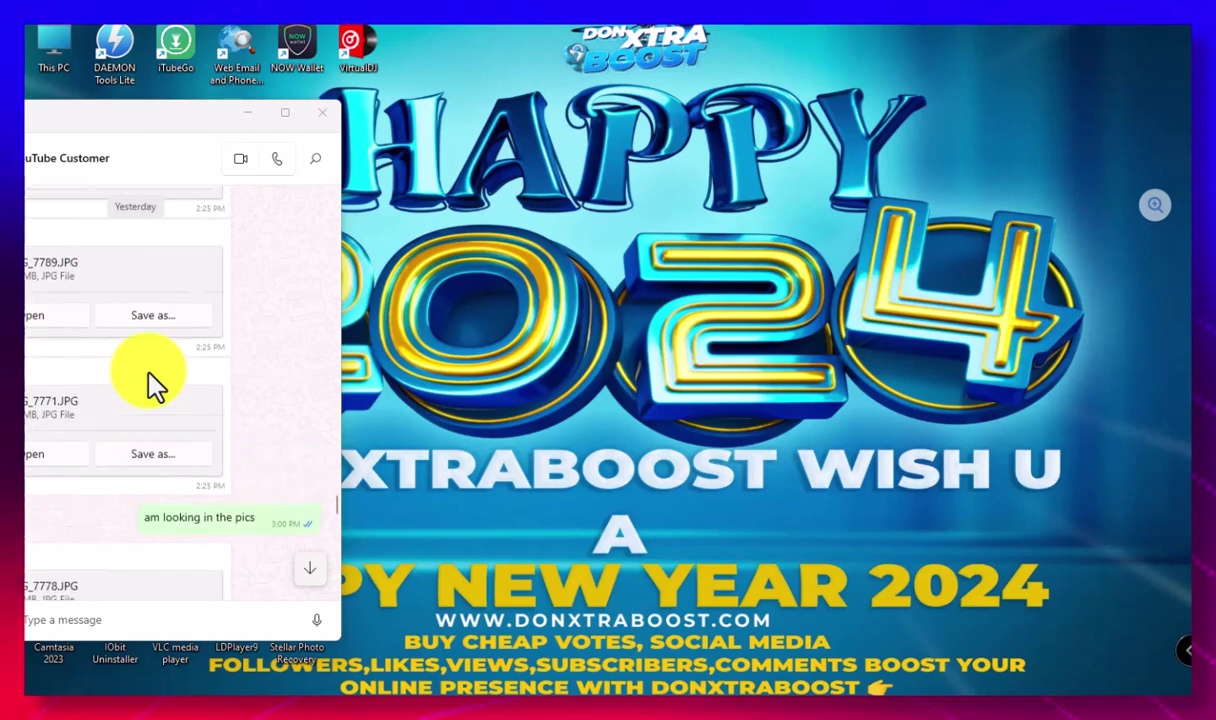
pyautogui.scroll(5, 155, 384)
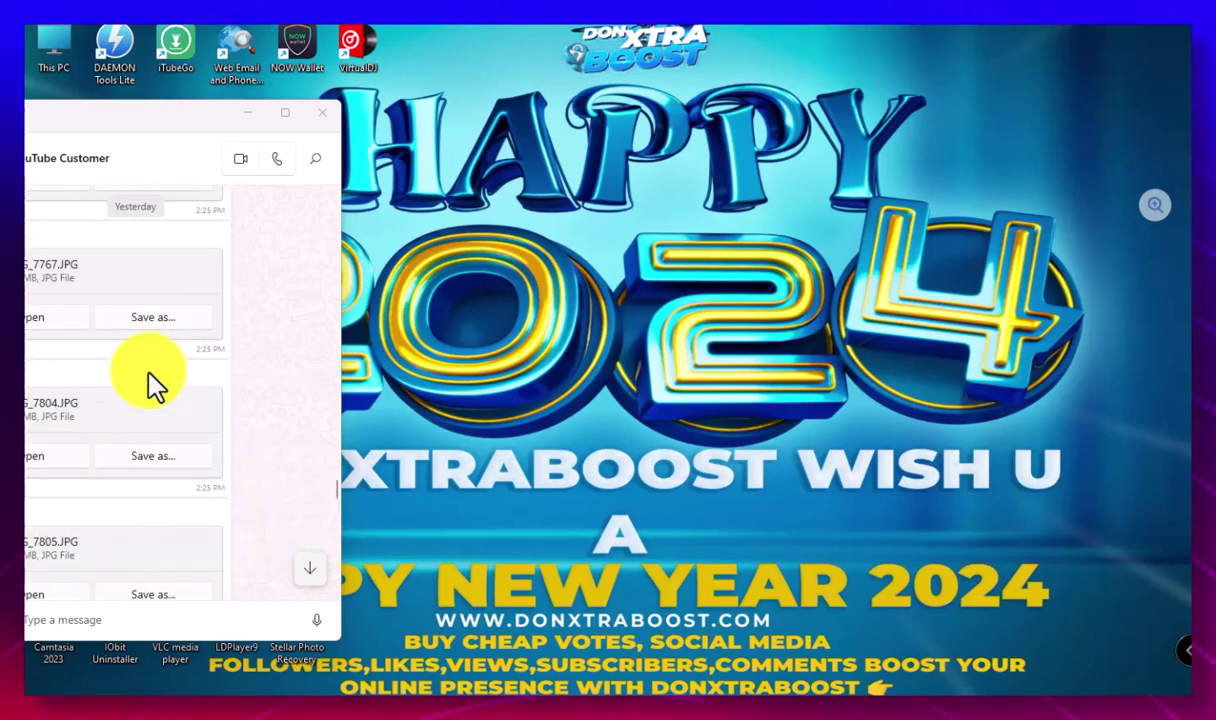
pyautogui.scroll(5, 150, 380)
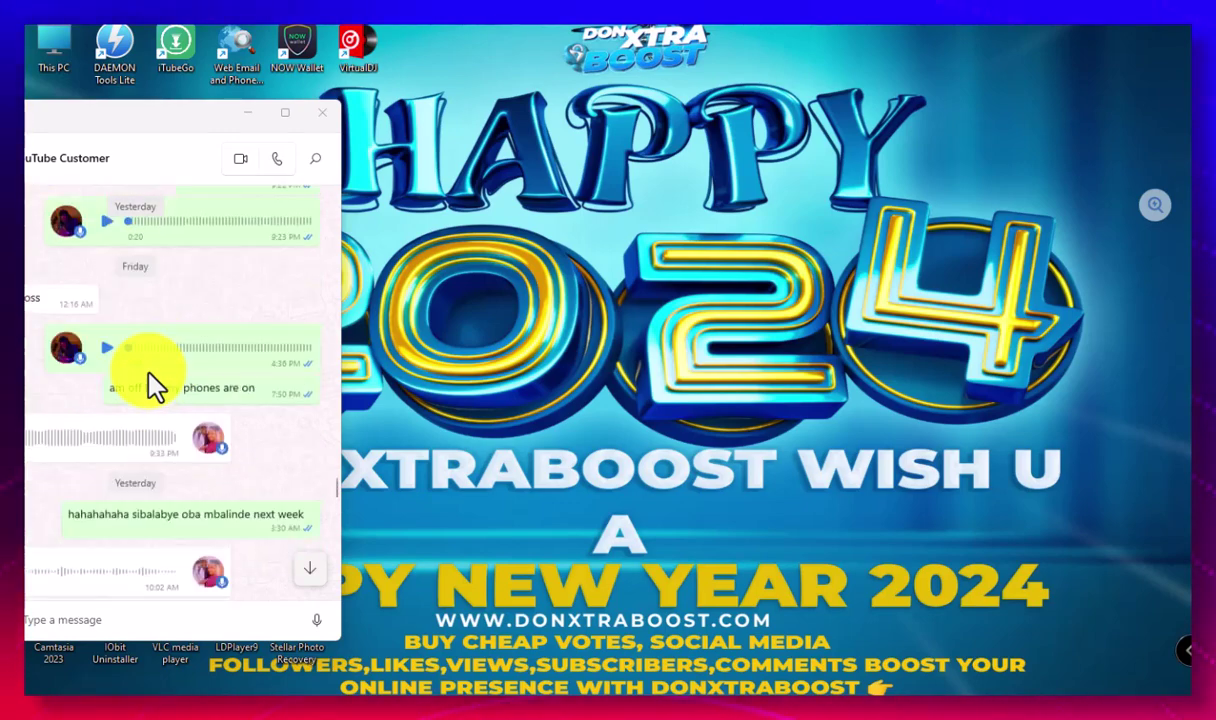
pyautogui.click(310, 568)
pyautogui.scroll(5, 250, 408)
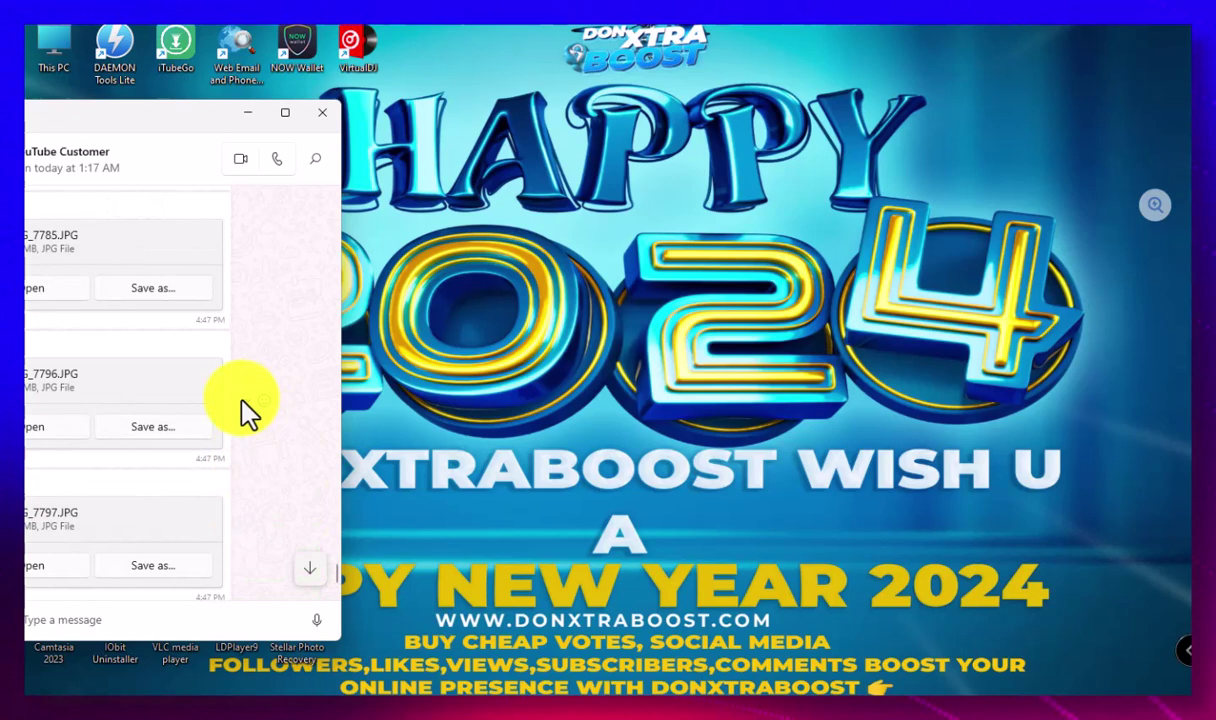
pyautogui.scroll(-2, 248, 410)
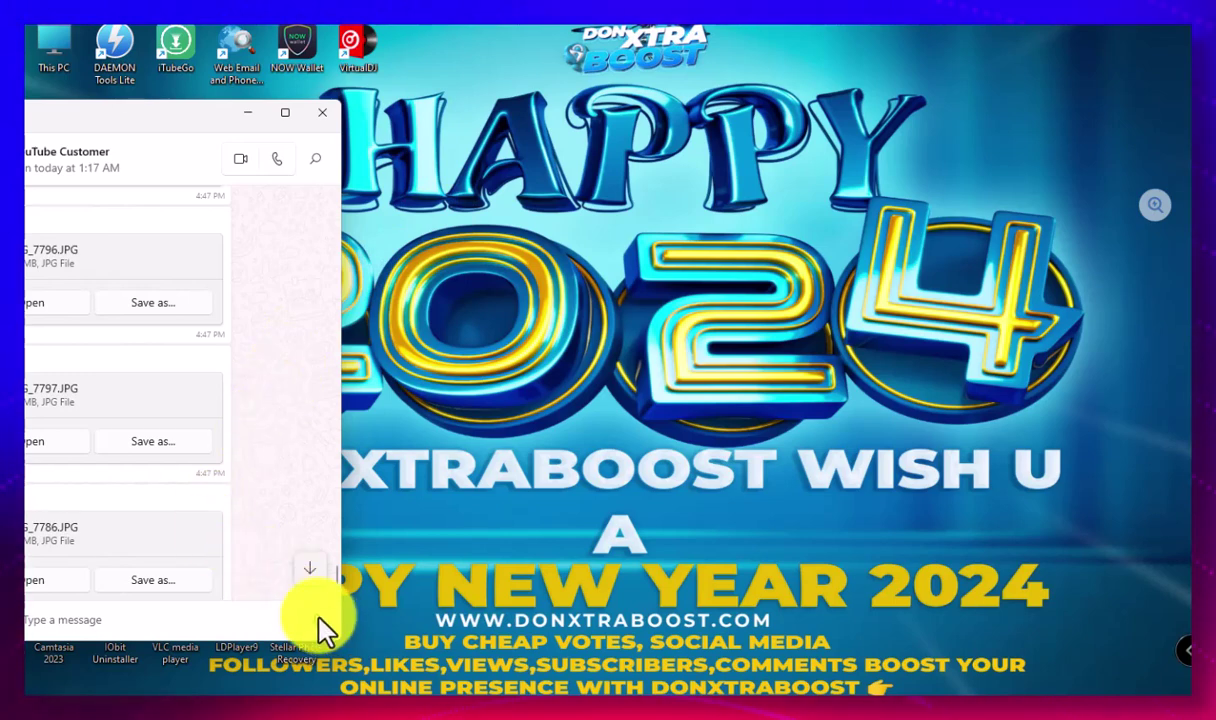
# - Bring up File Explorer's pinned folders list from the taskbar, then dismiss it
pyautogui.rightClick(340, 690)
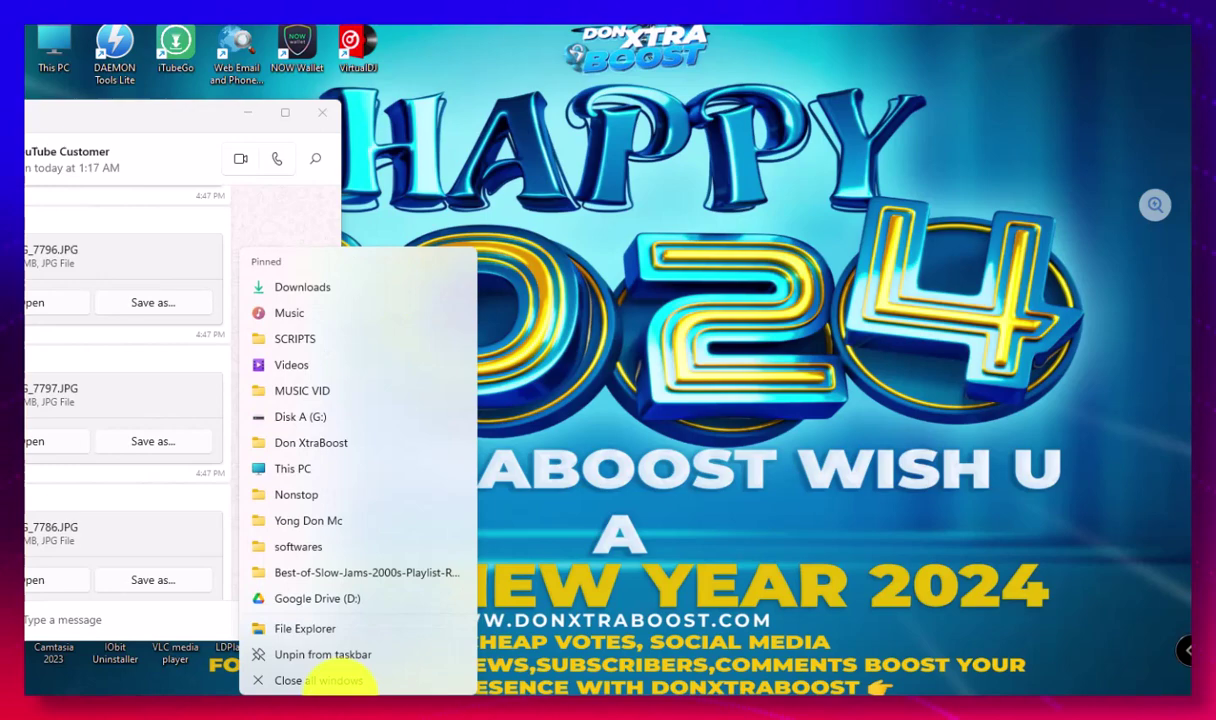
pyautogui.click(335, 680)
pyautogui.scroll(-3, 176, 347)
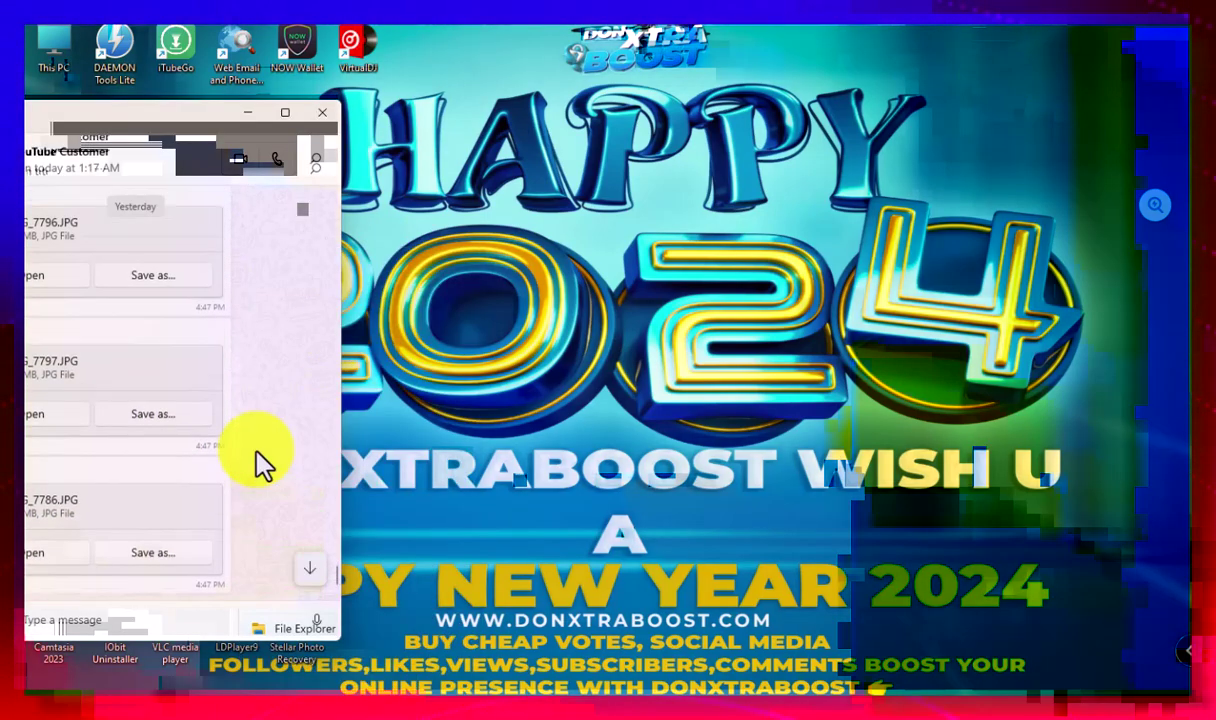
pyautogui.scroll(2, 256, 460)
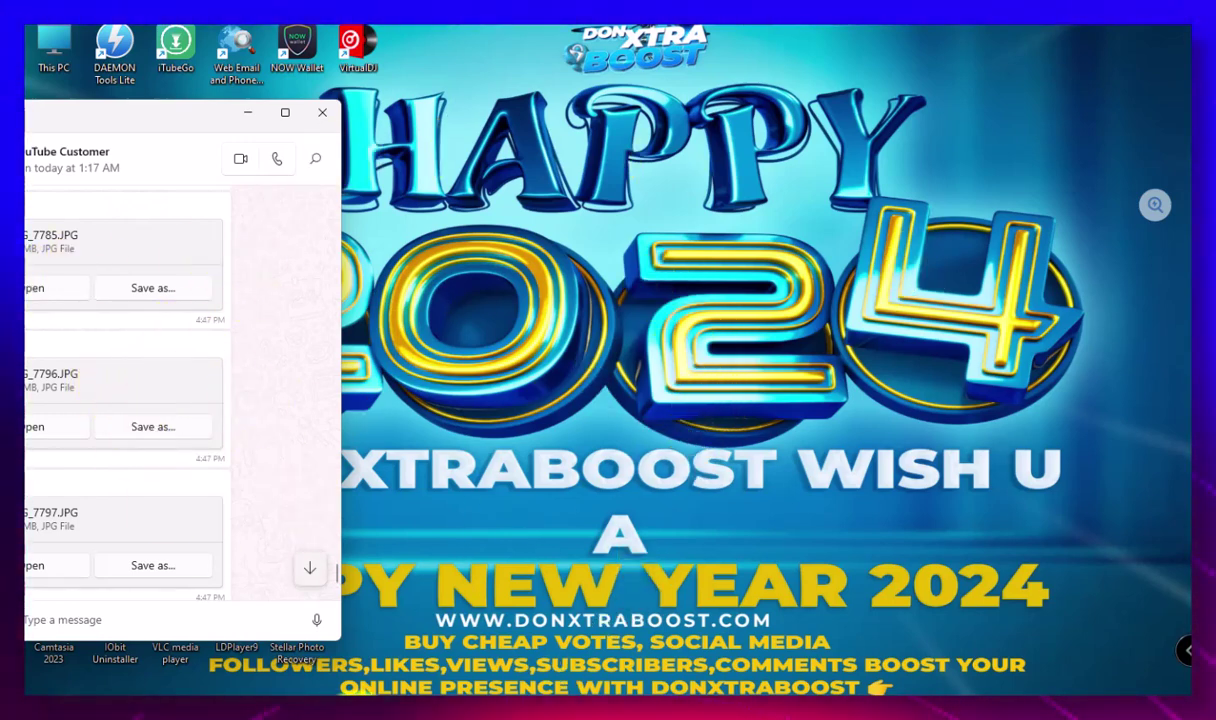
# - Open This PC, open Local Disk (C:) to list its folders, then minimize the window
pyautogui.click(863, 619)
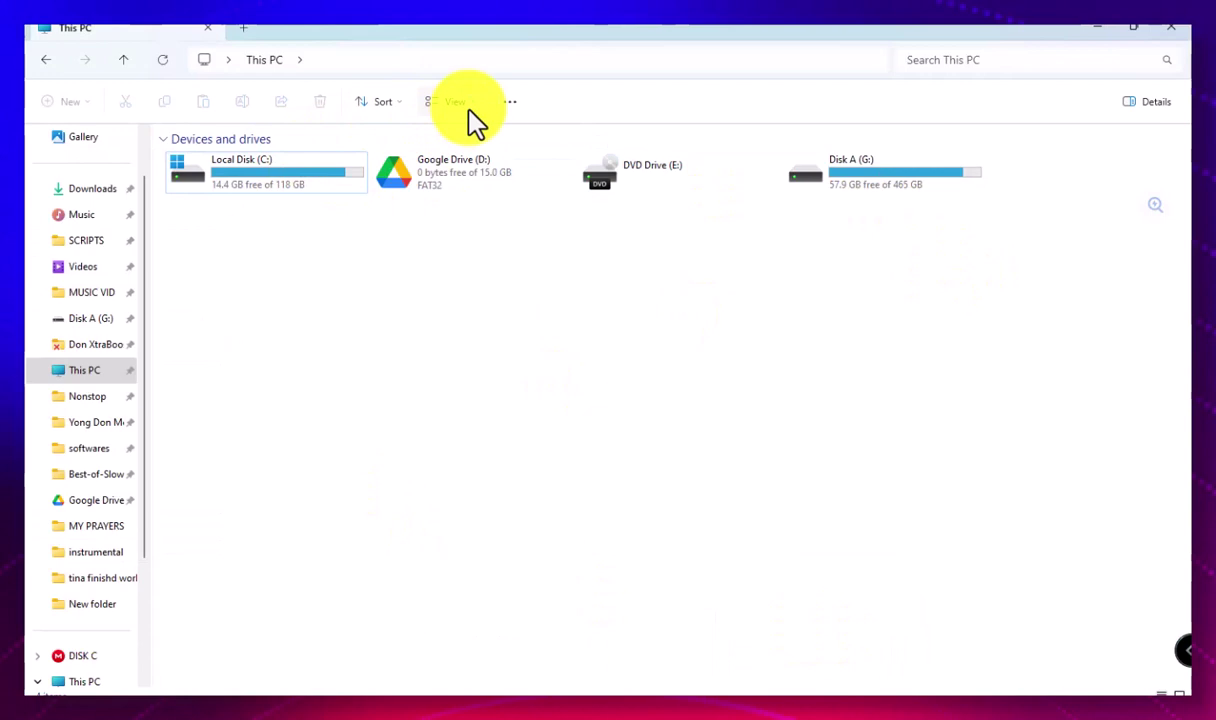
pyautogui.doubleClick(260, 172)
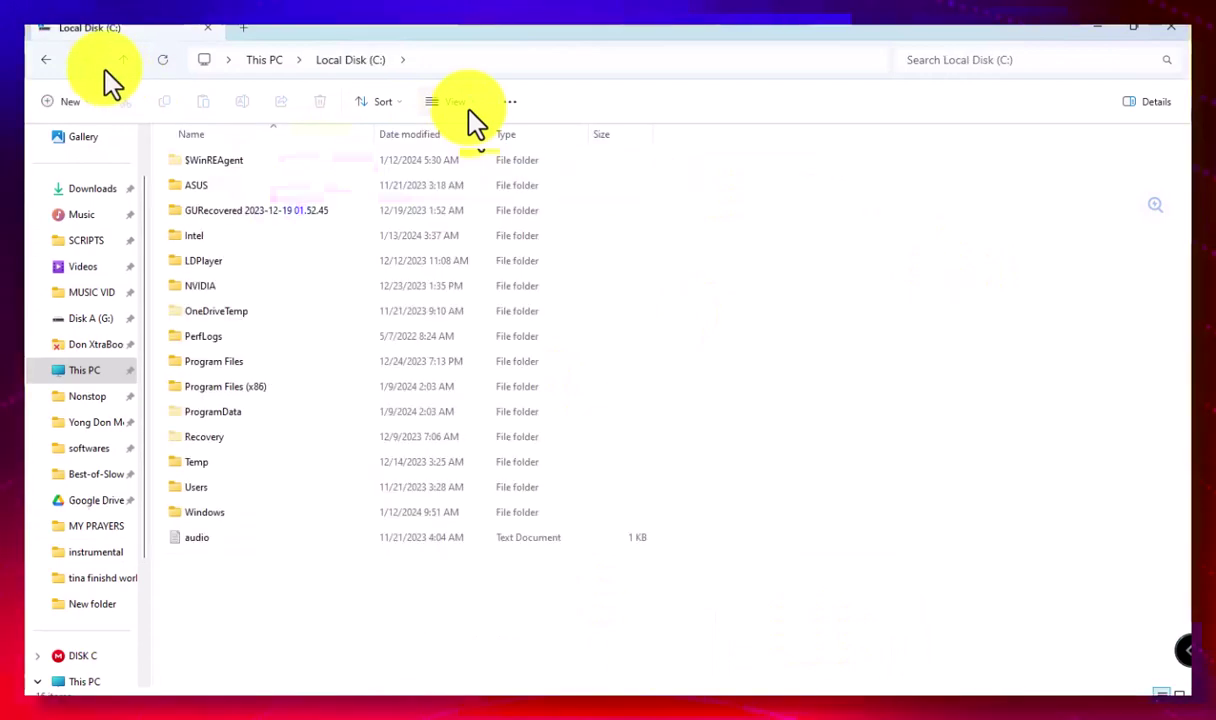
pyautogui.click(46, 59)
pyautogui.doubleClick(281, 185)
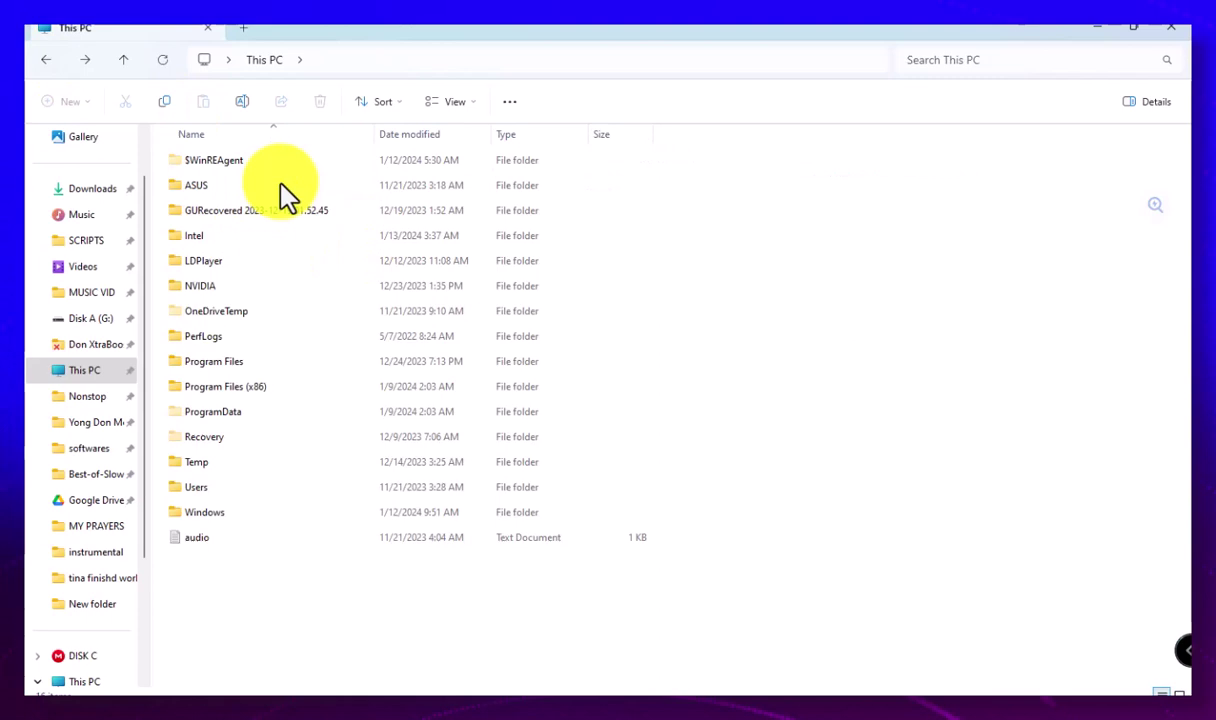
pyautogui.click(1097, 27)
# - Scroll the WhatsApp chat around the received photo IMG_7786.JPG
pyautogui.scroll(-5, 127, 535)
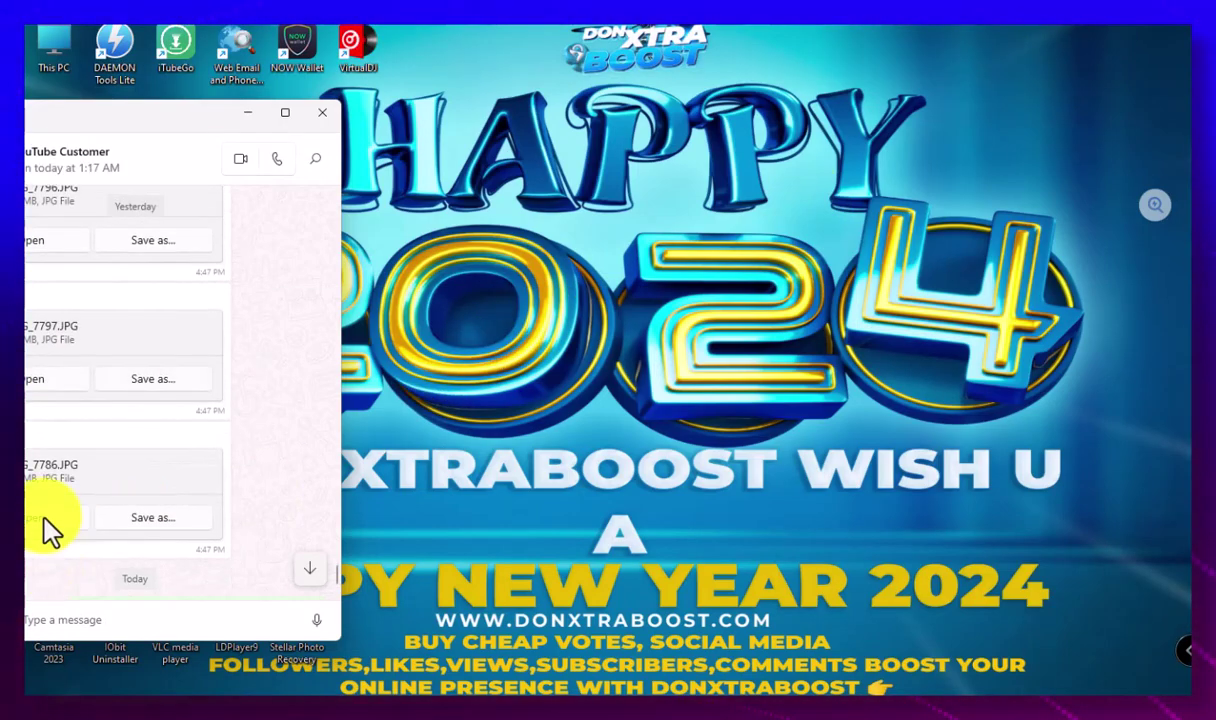
pyautogui.scroll(2, 100, 521)
pyautogui.scroll(2, 91, 486)
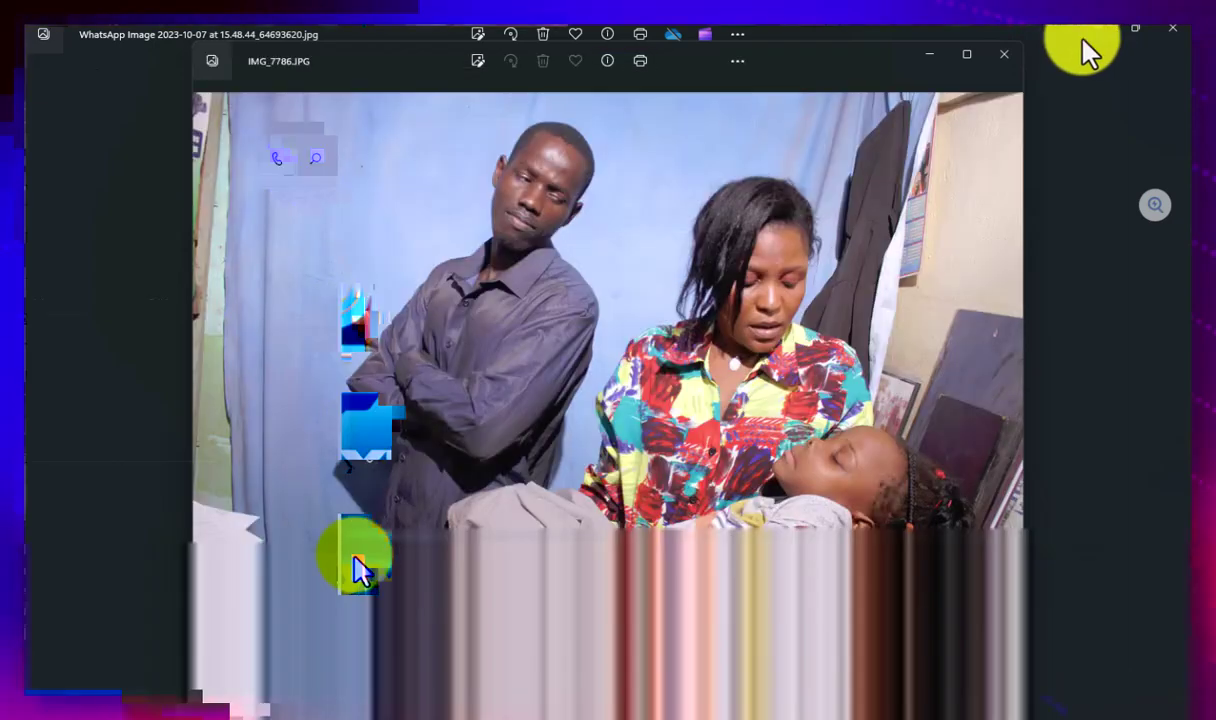
# - Navigate from Local Disk (C:) through Users and the profile folder to AppData\Local
pyautogui.moveTo(380, 705)
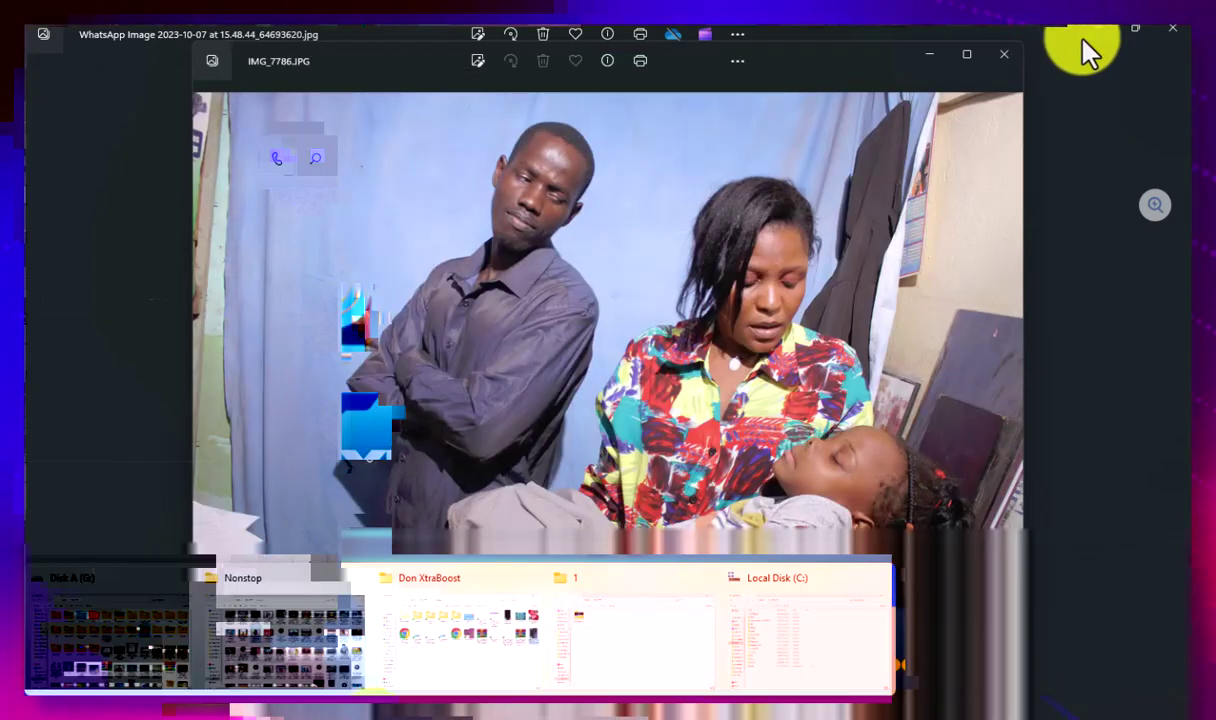
pyautogui.click(805, 665)
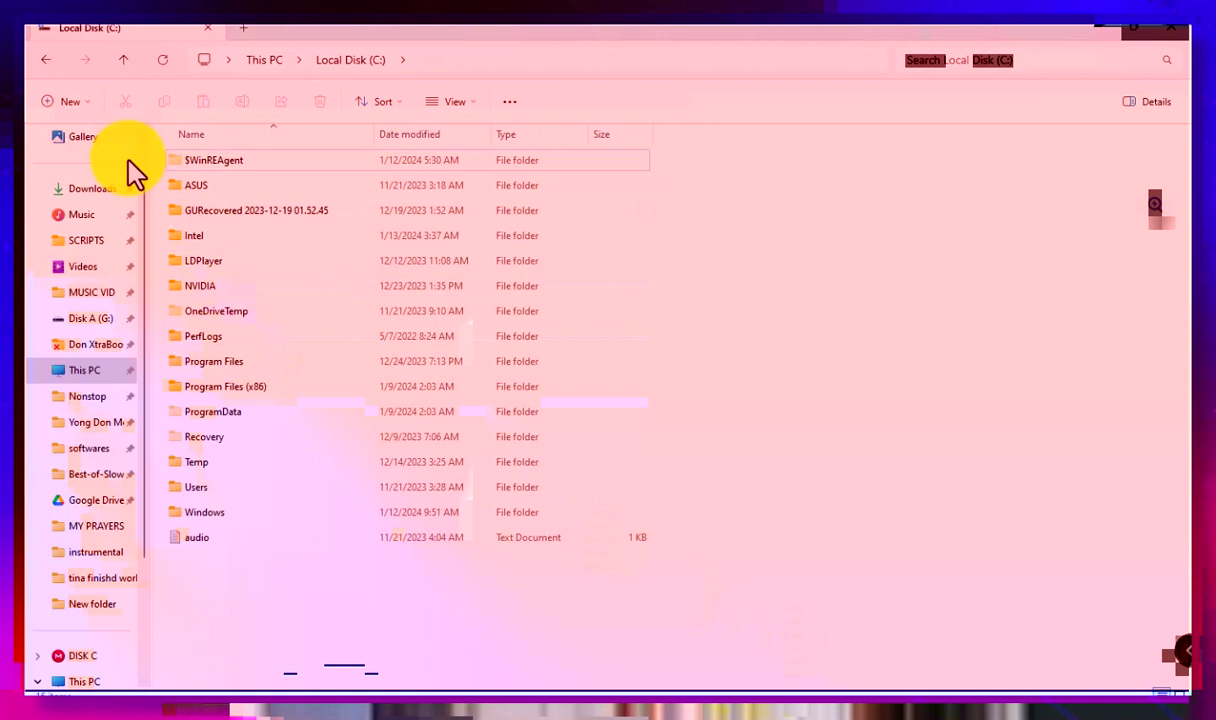
pyautogui.click(45, 60)
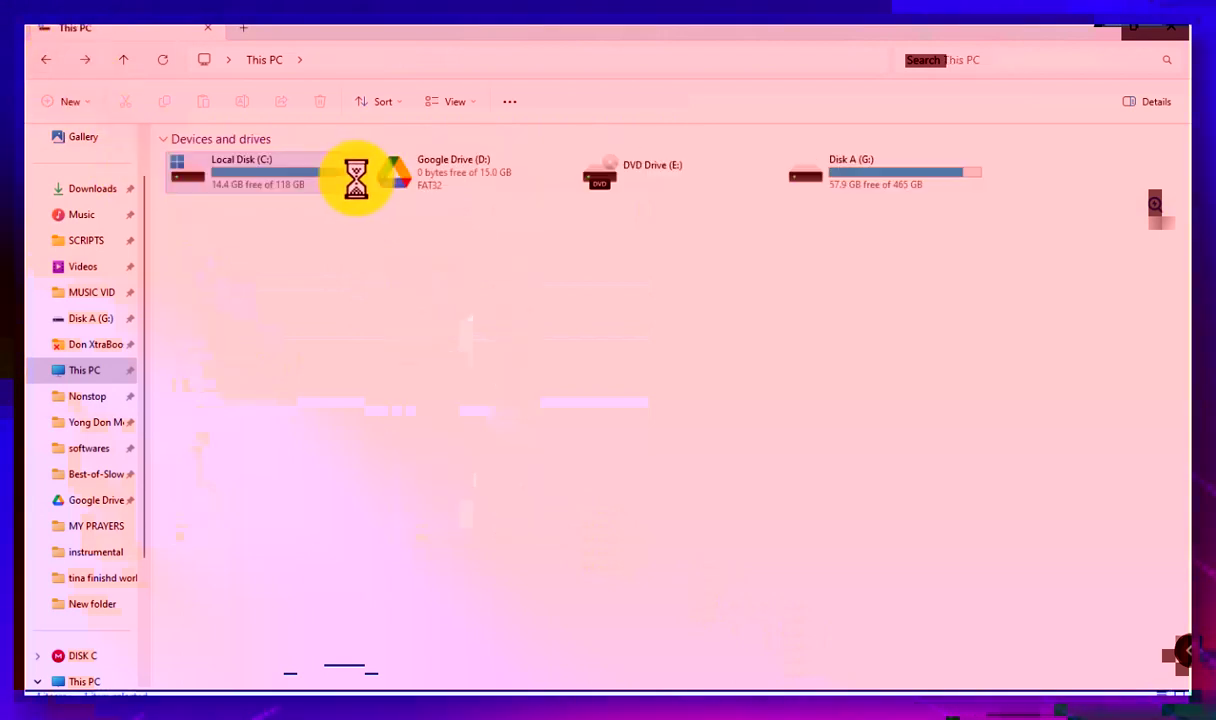
pyautogui.doubleClick(287, 186)
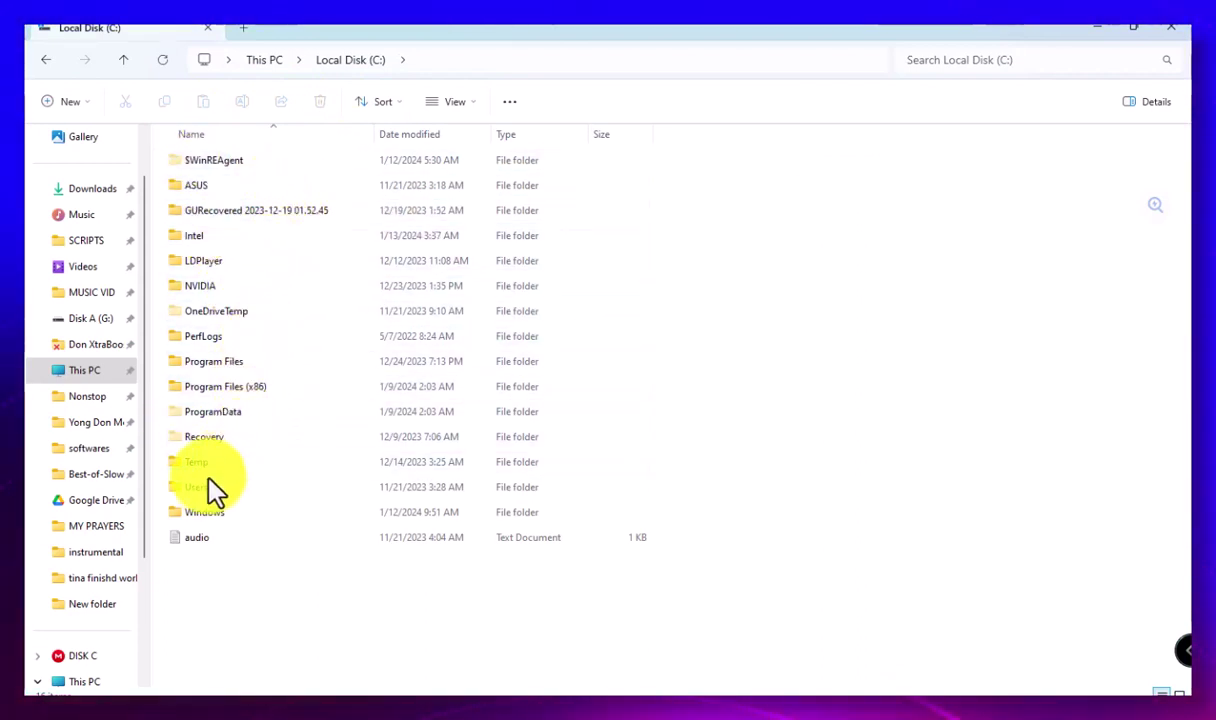
pyautogui.doubleClick(228, 494)
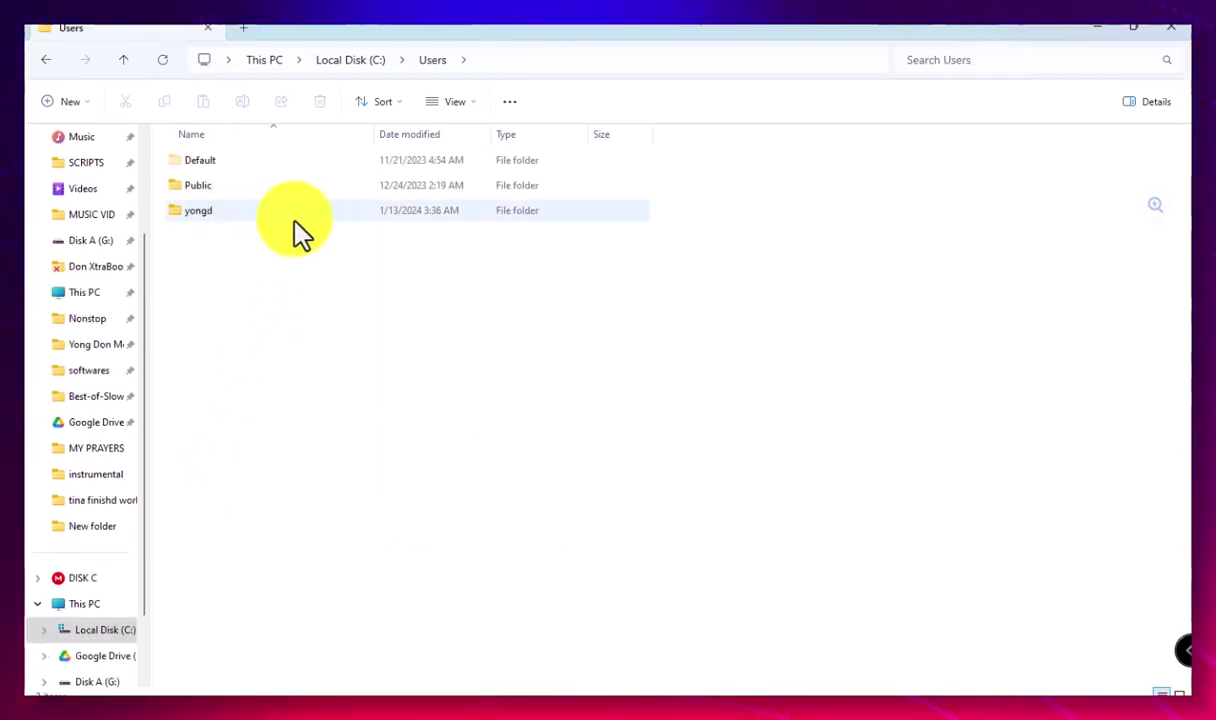
pyautogui.click(318, 218)
pyautogui.doubleClick(318, 220)
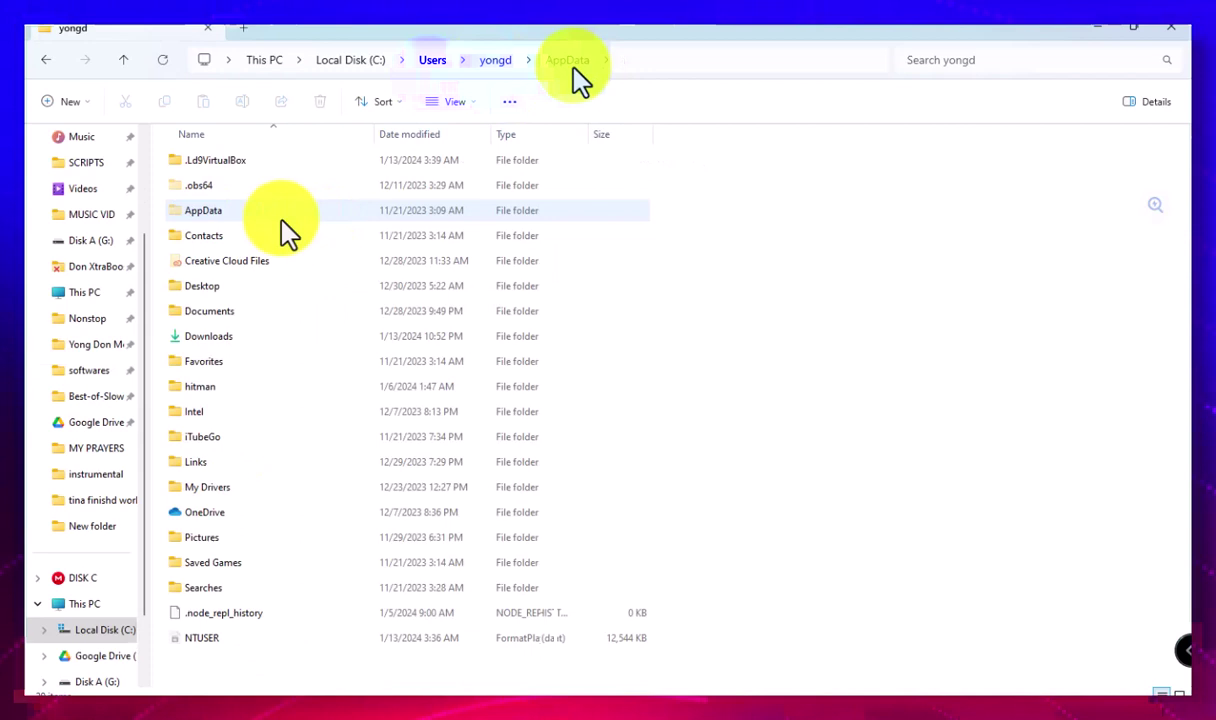
pyautogui.click(575, 62)
pyautogui.scroll(-2, 434, 420)
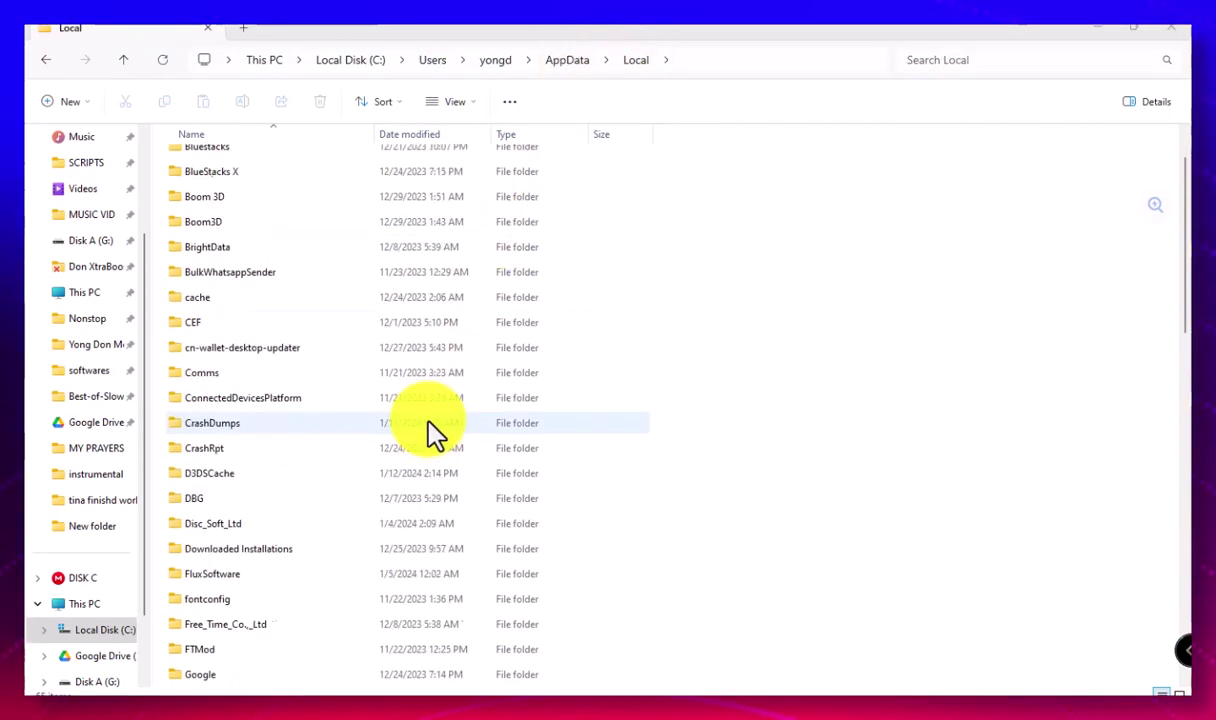
pyautogui.scroll(2, 430, 418)
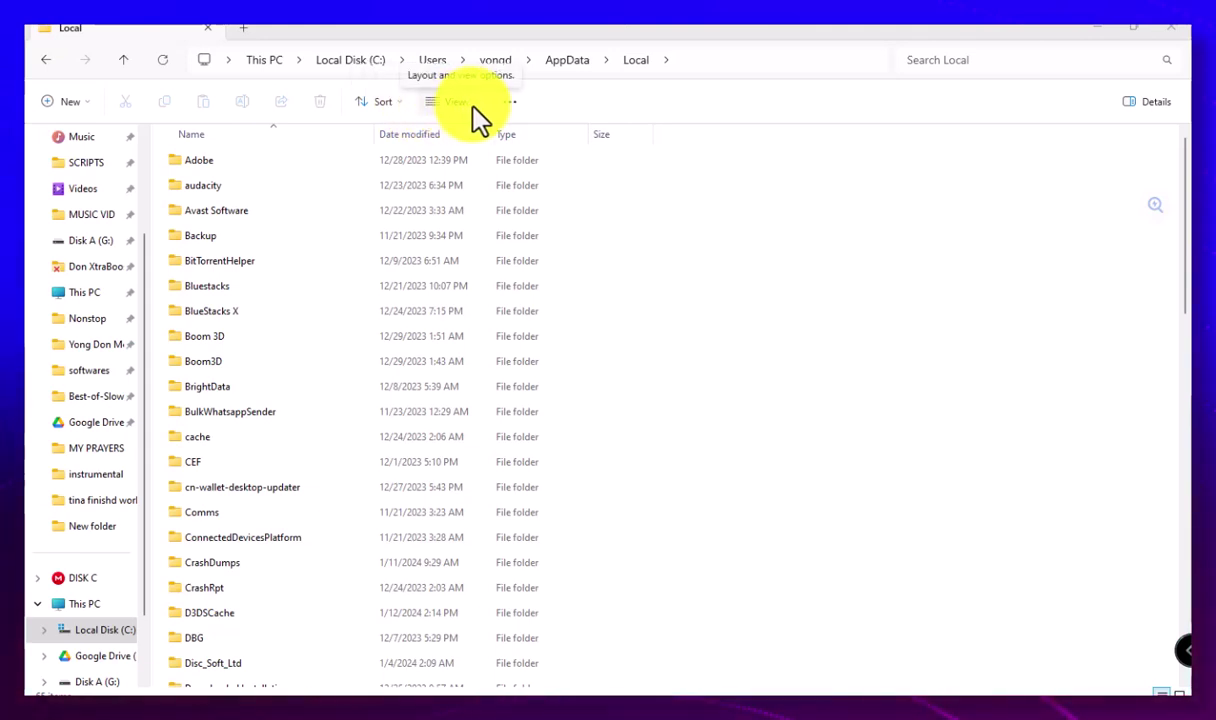
# - Open a new tab showing This PC's drives and bring up the layout and view options
pyautogui.click(236, 30)
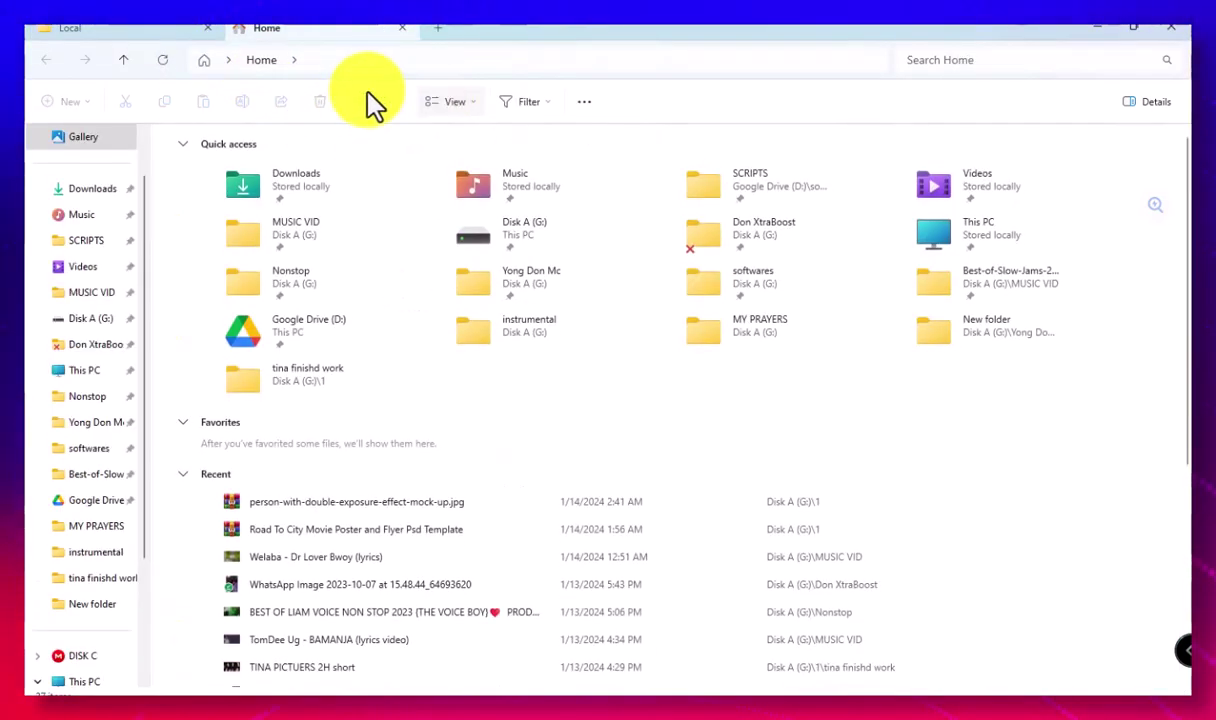
pyautogui.click(92, 372)
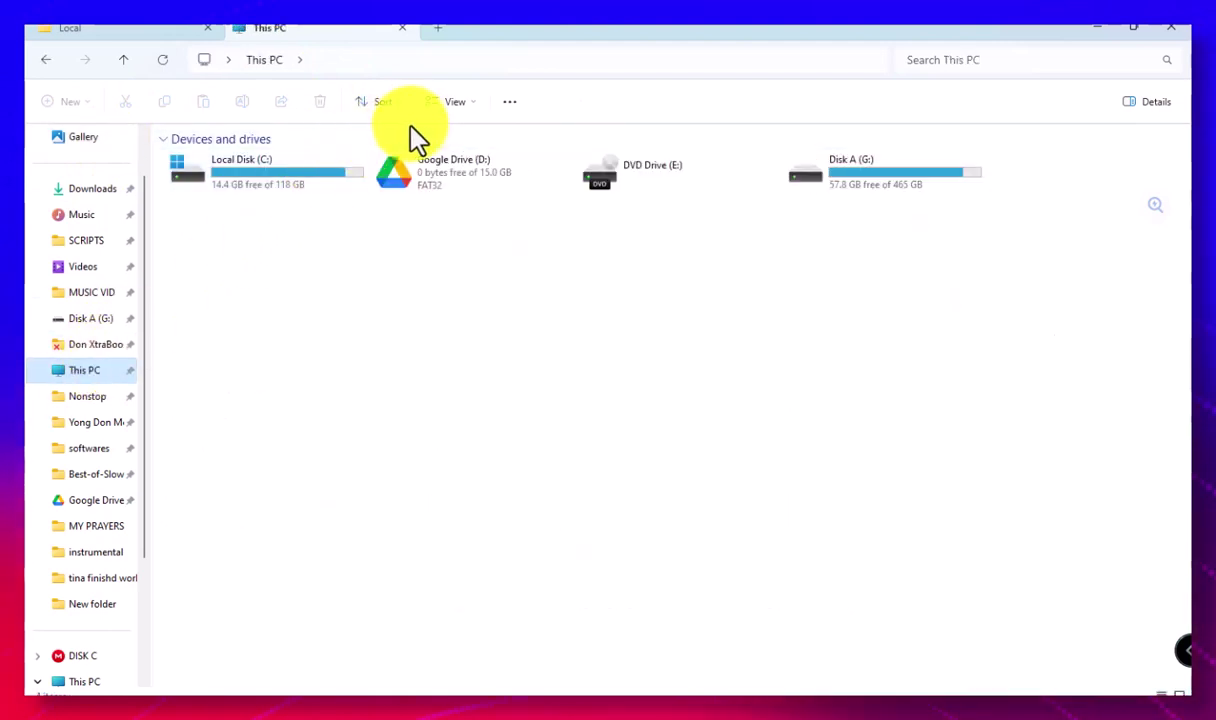
pyautogui.click(476, 104)
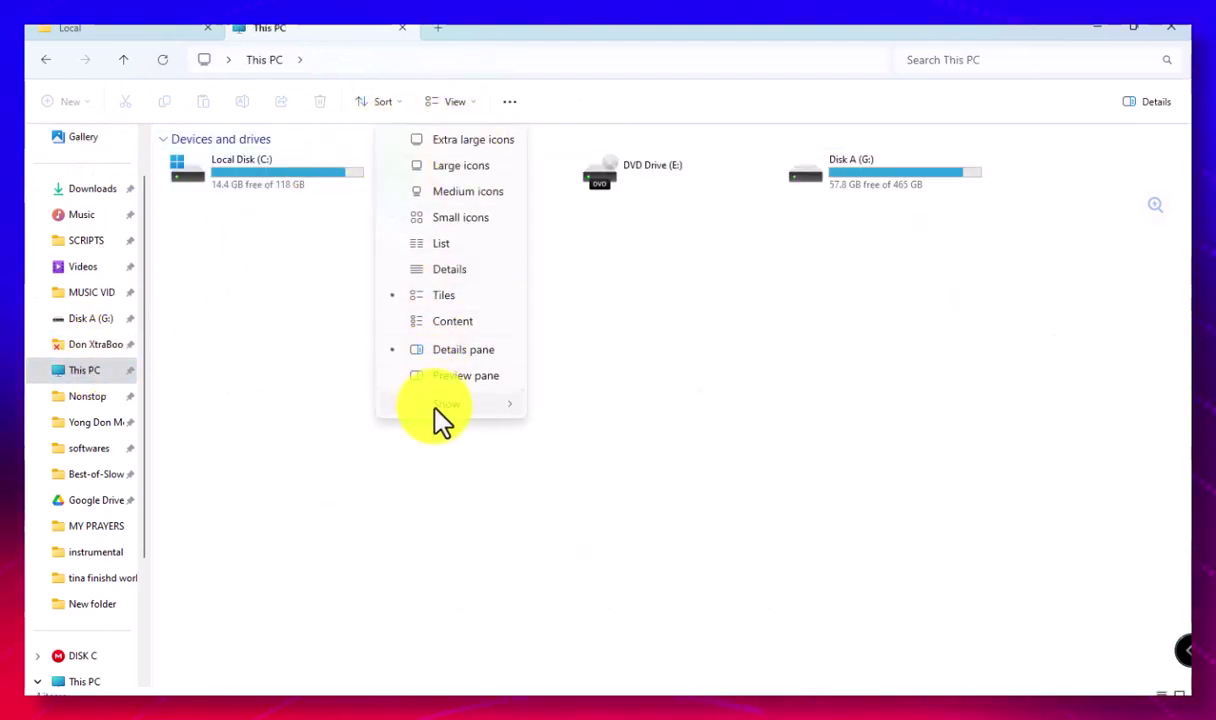
pyautogui.moveTo(450, 403)
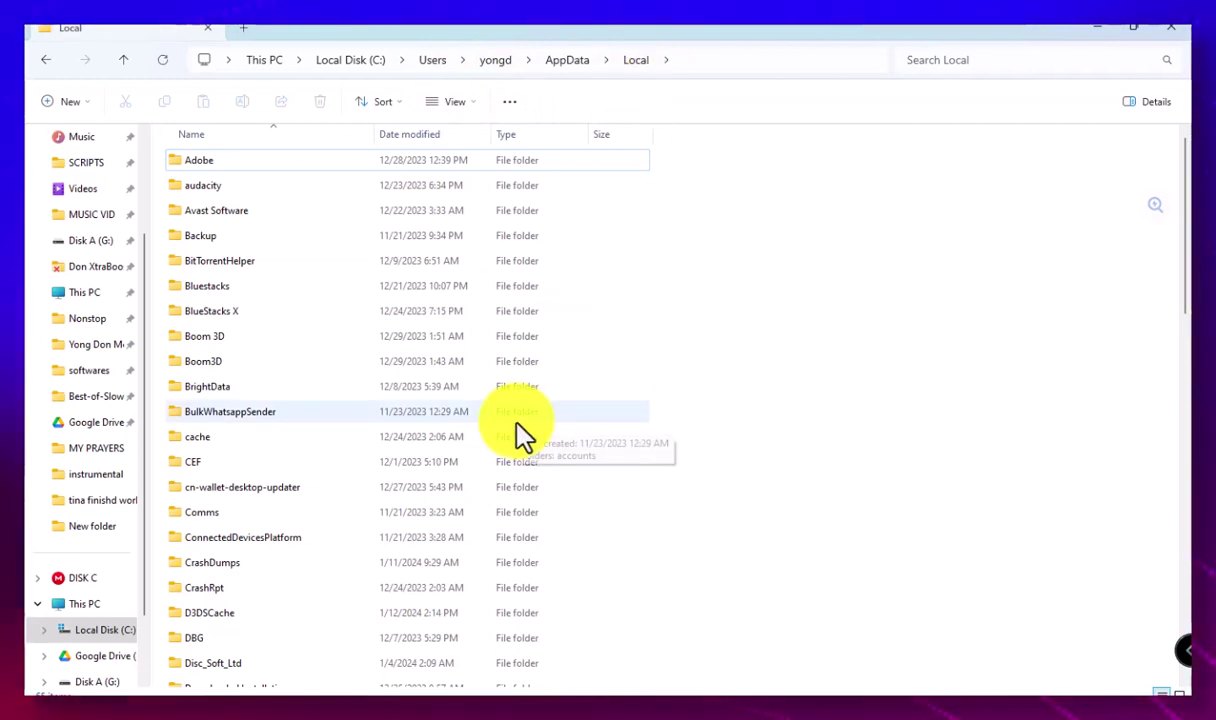
pyautogui.scroll(-3, 412, 415)
pyautogui.scroll(-3, 415, 415)
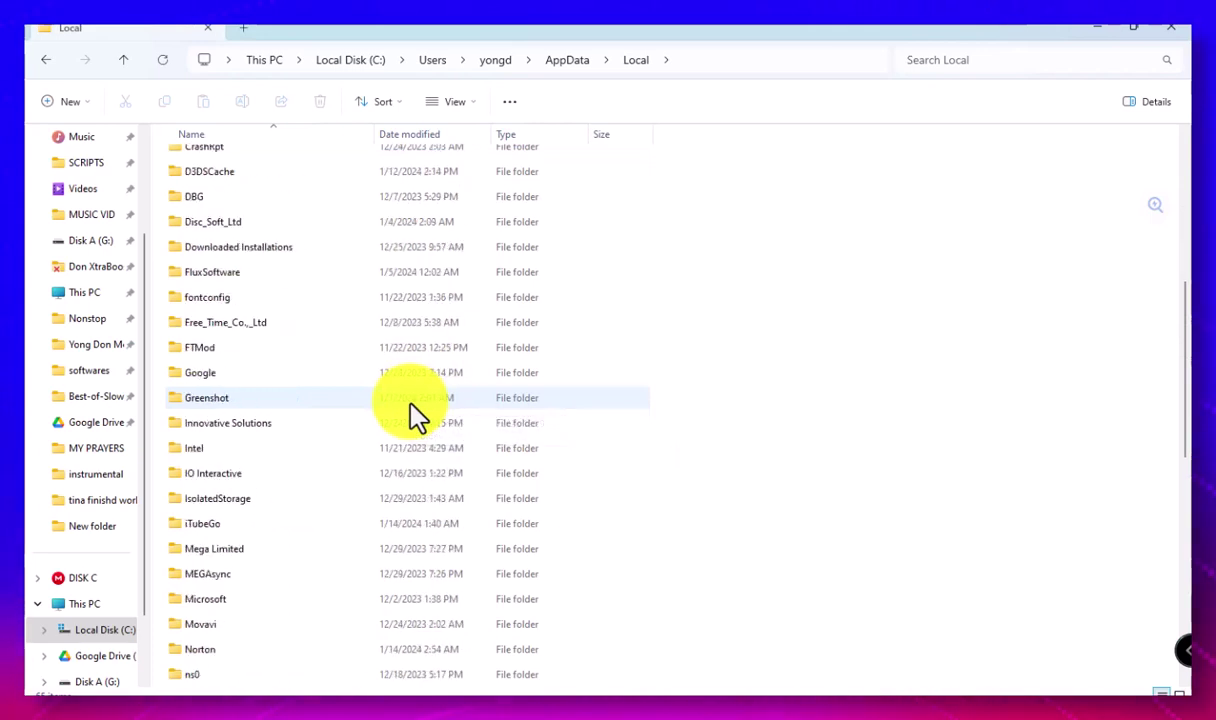
pyautogui.scroll(1, 415, 415)
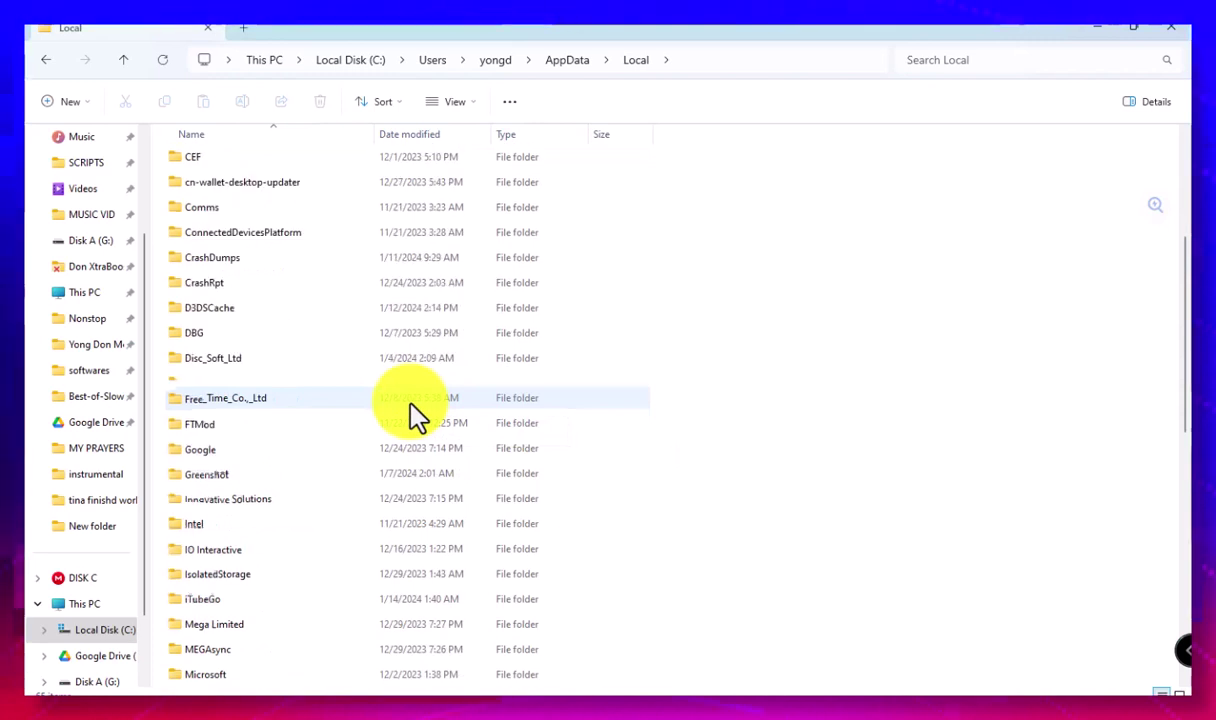
pyautogui.scroll(4, 415, 415)
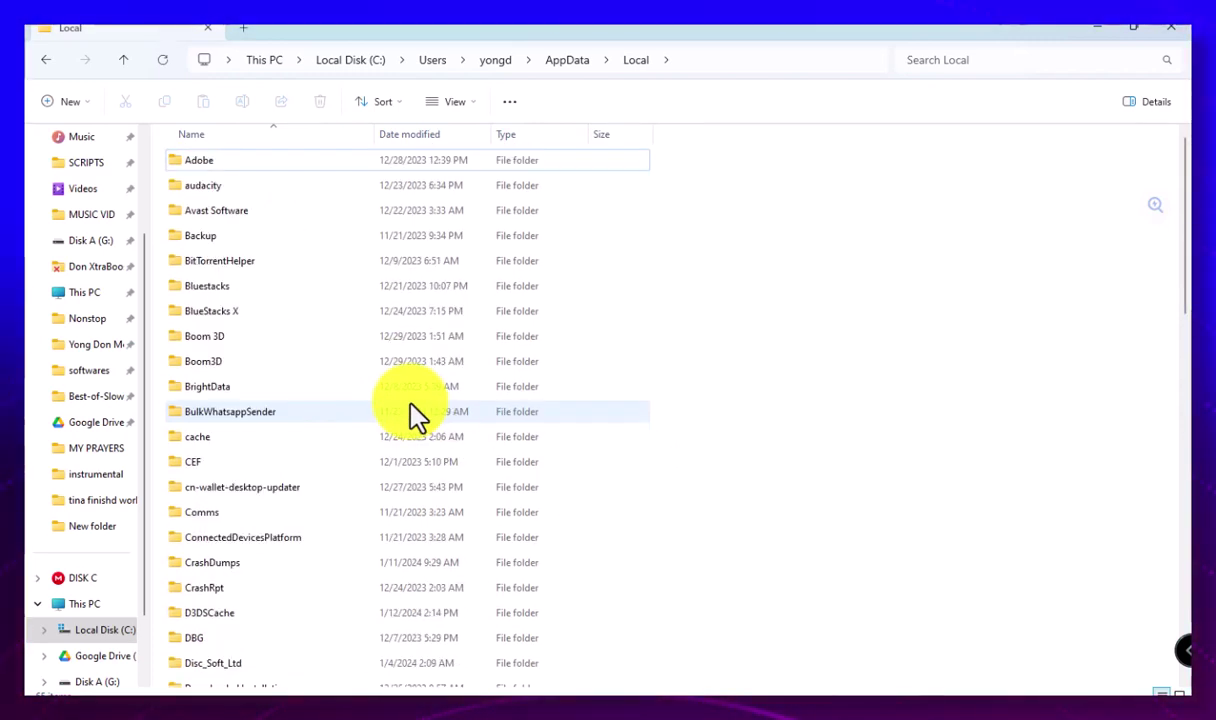
pyautogui.scroll(-4, 940, 443)
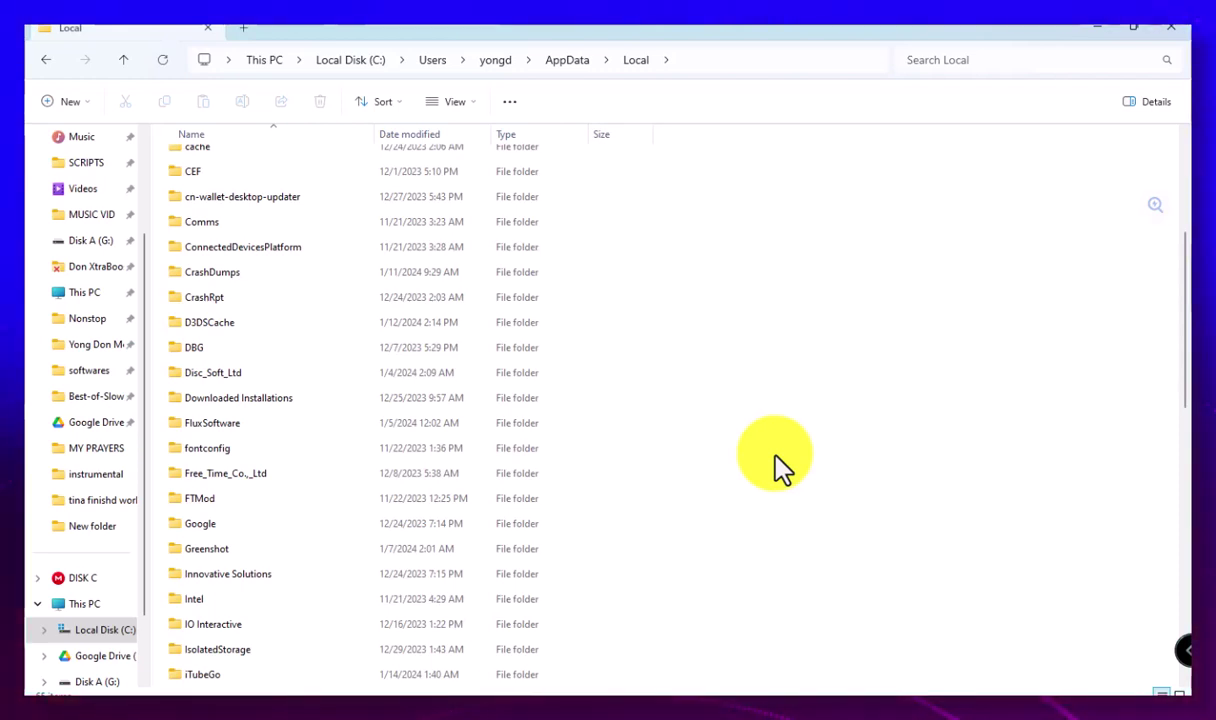
pyautogui.scroll(4, 776, 460)
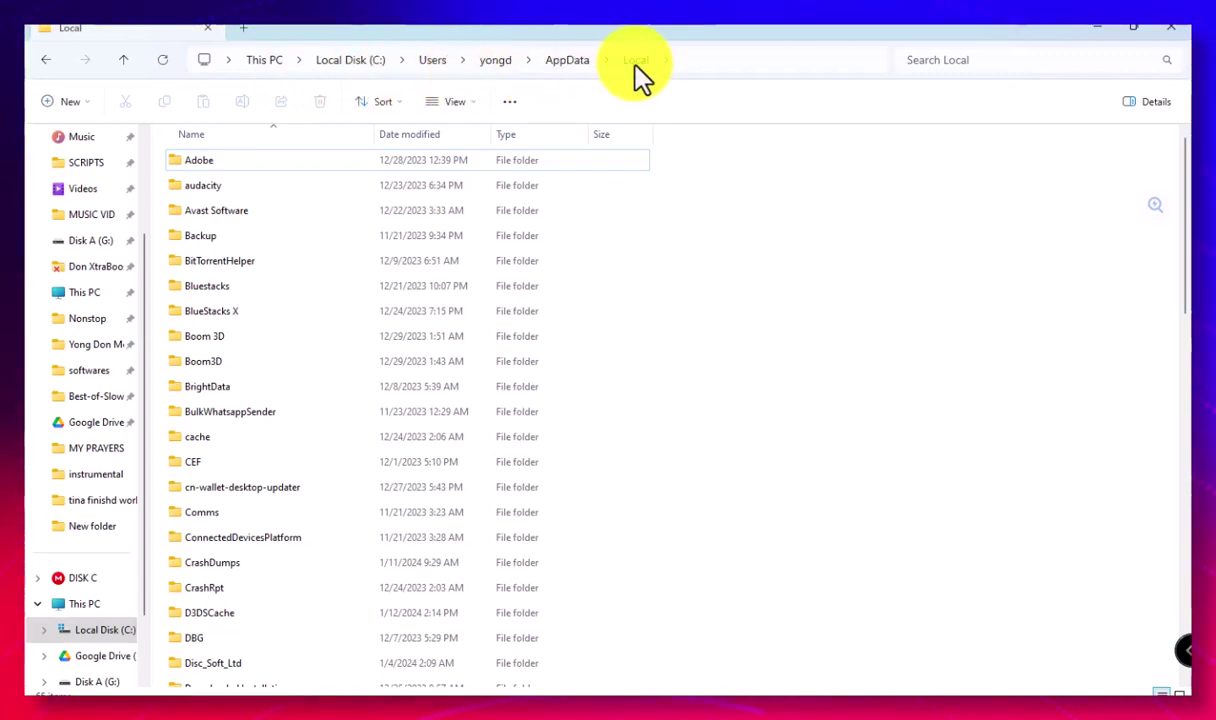
pyautogui.scroll(-10, 633, 395)
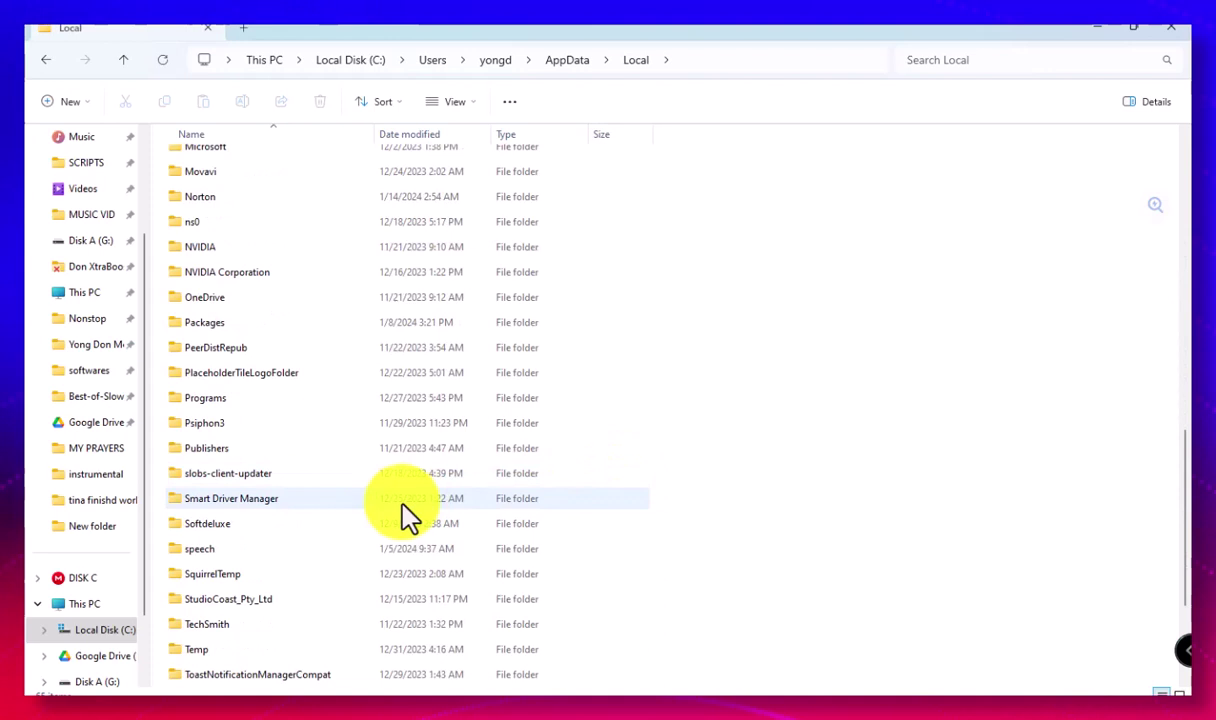
# - Open Packages, select all its folders, and read their 5.89 GB total size in Properties
pyautogui.doubleClick(264, 330)
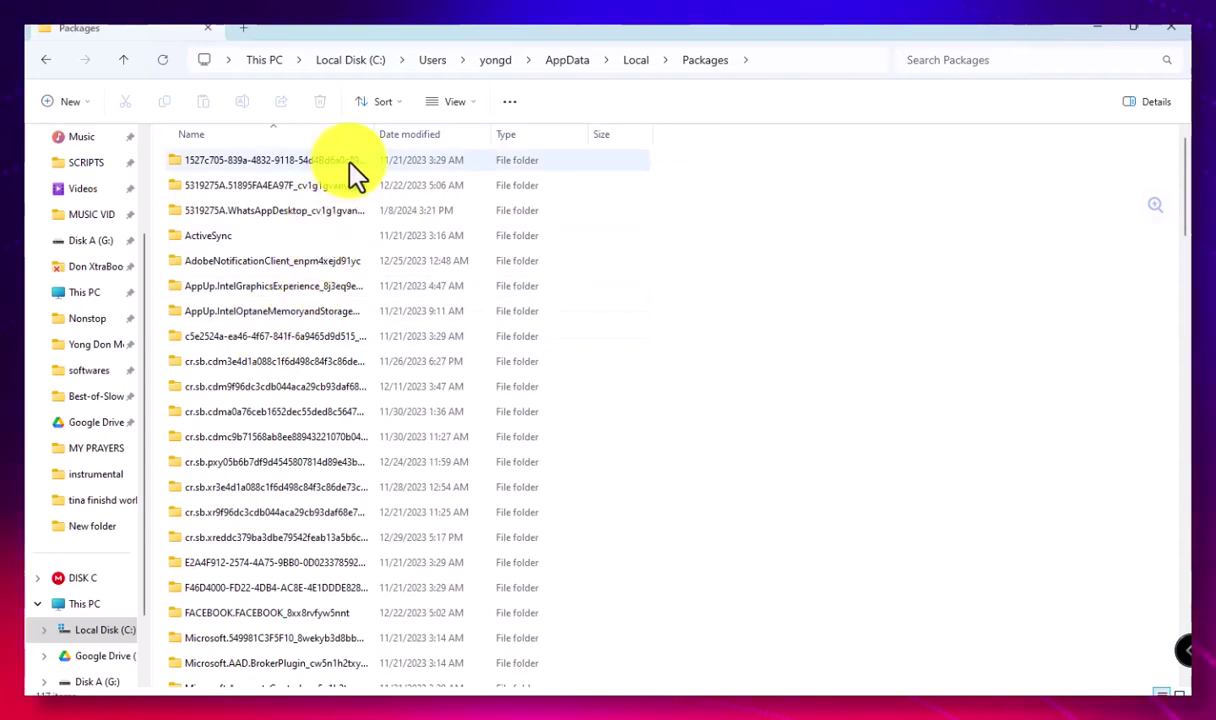
pyautogui.scroll(-8, 491, 483)
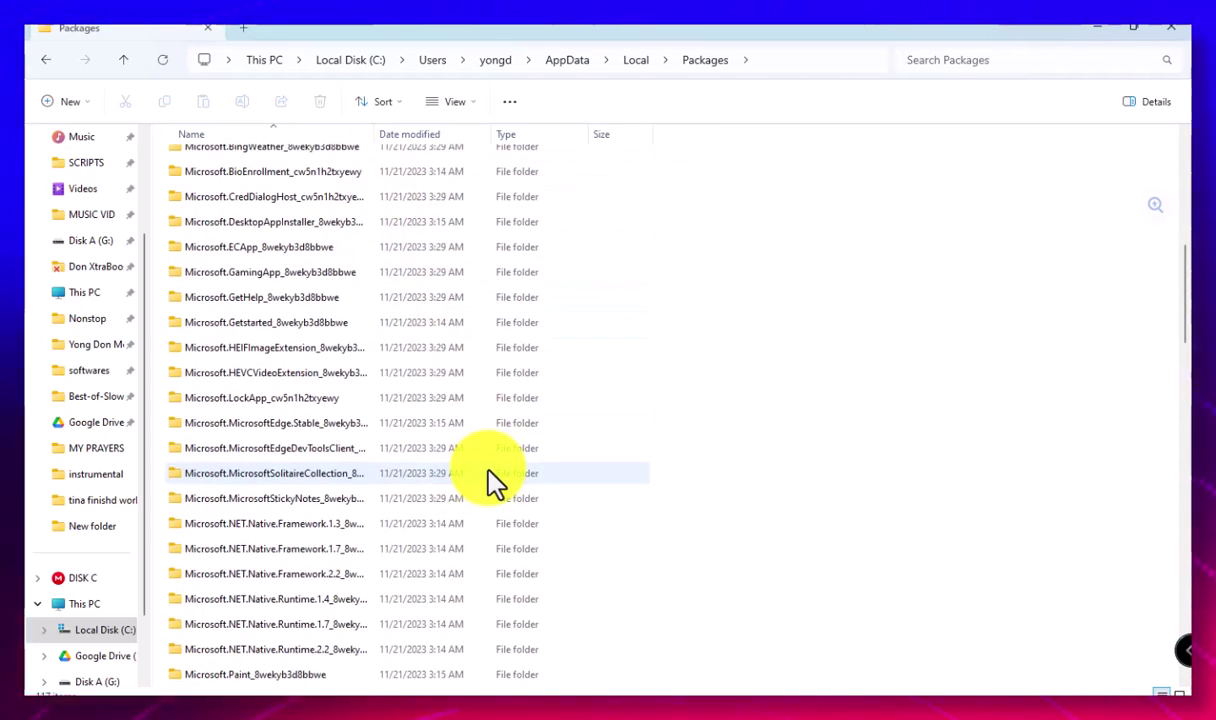
pyautogui.hotkey('ctrl', 'a')
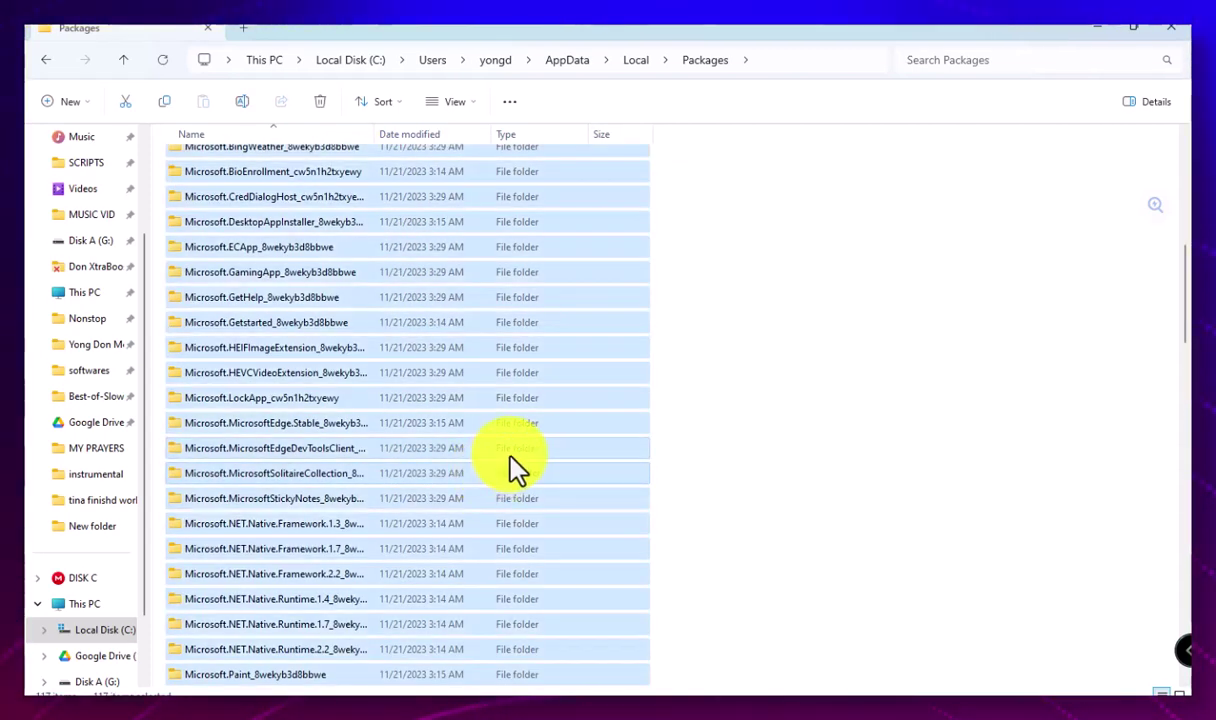
pyautogui.rightClick(521, 426)
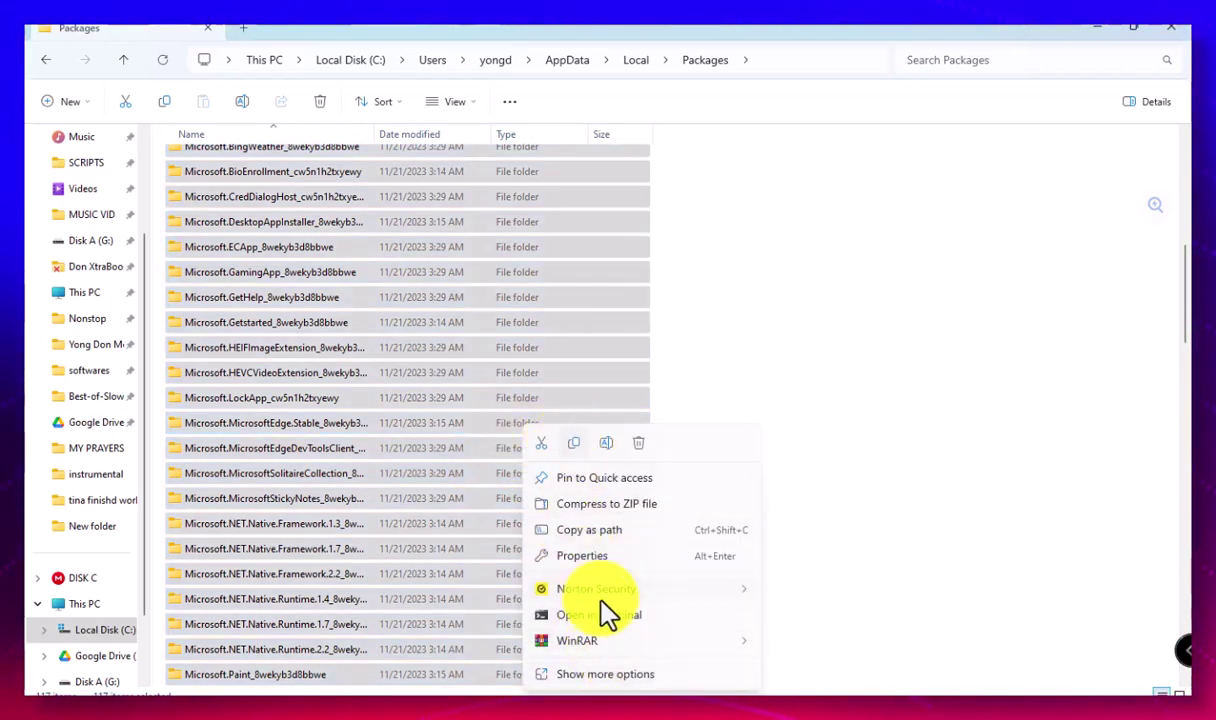
pyautogui.click(605, 674)
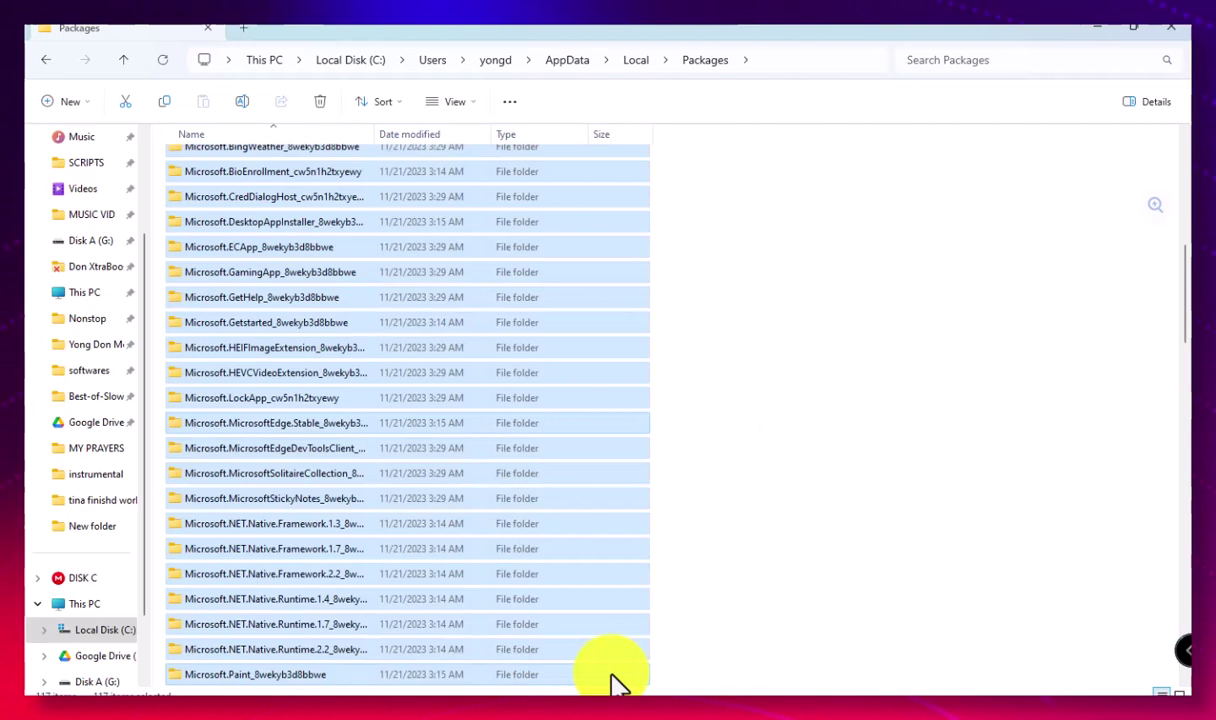
pyautogui.click(633, 414)
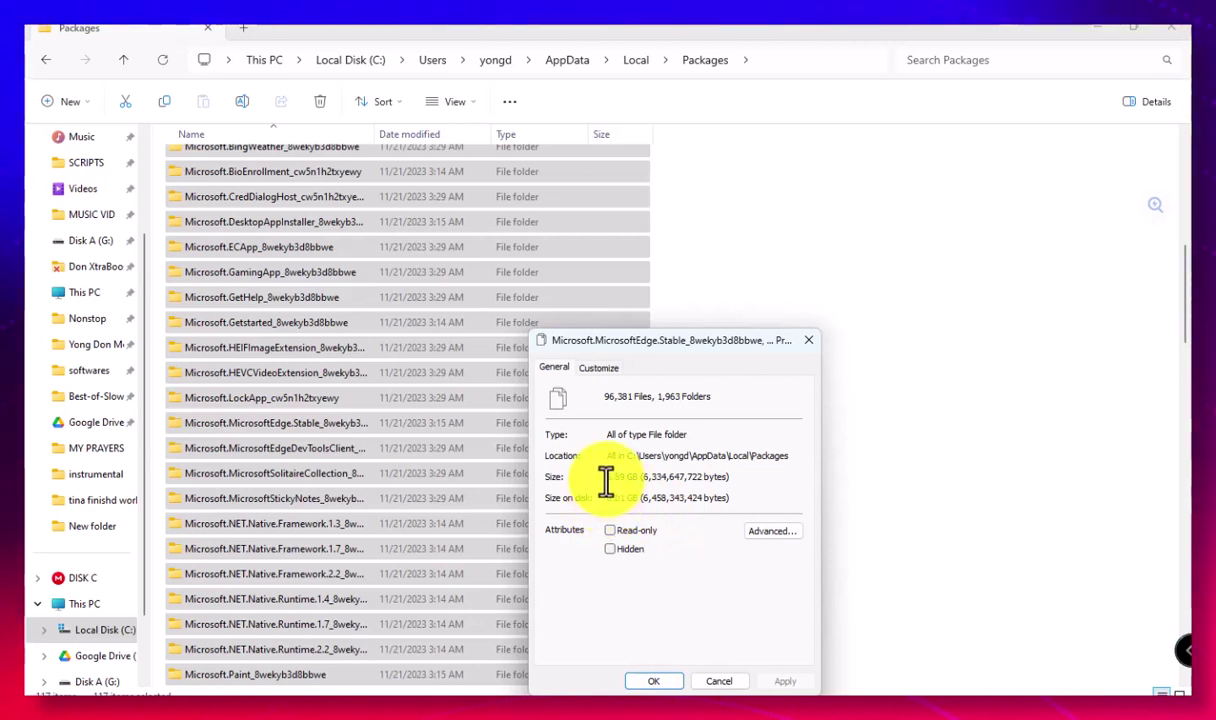
pyautogui.moveTo(610, 478); pyautogui.dragTo(640, 476)
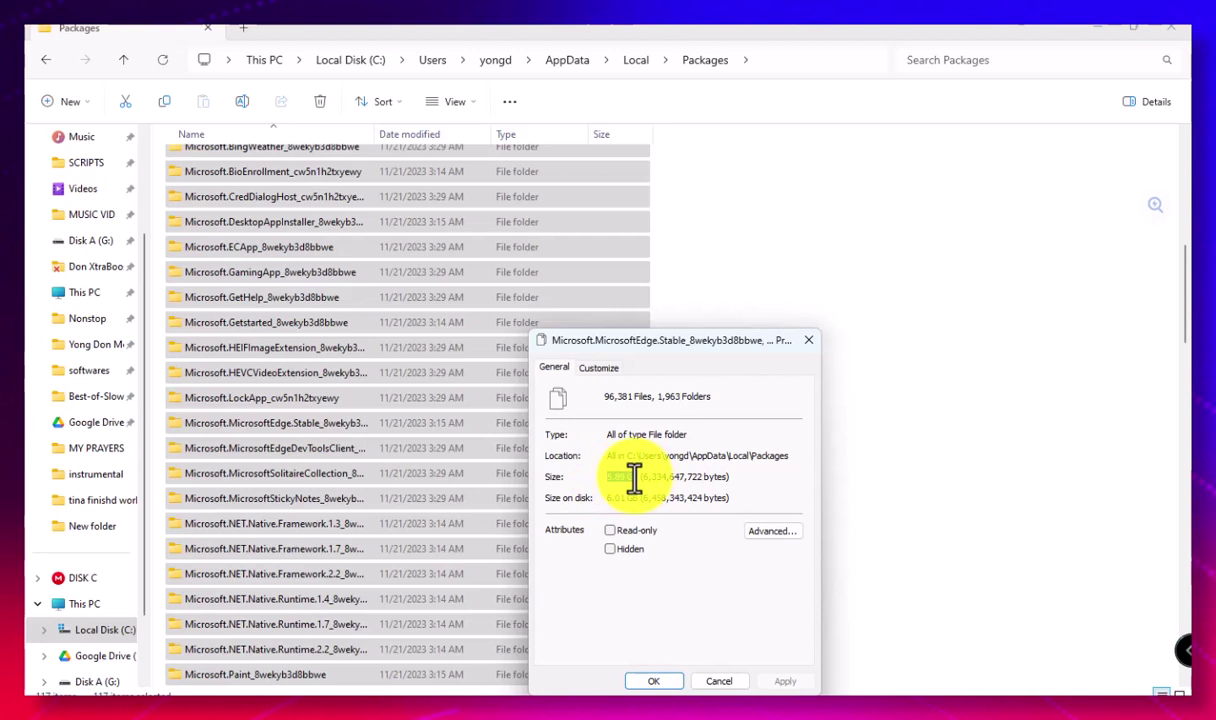
pyautogui.moveTo(607, 499); pyautogui.dragTo(628, 500)
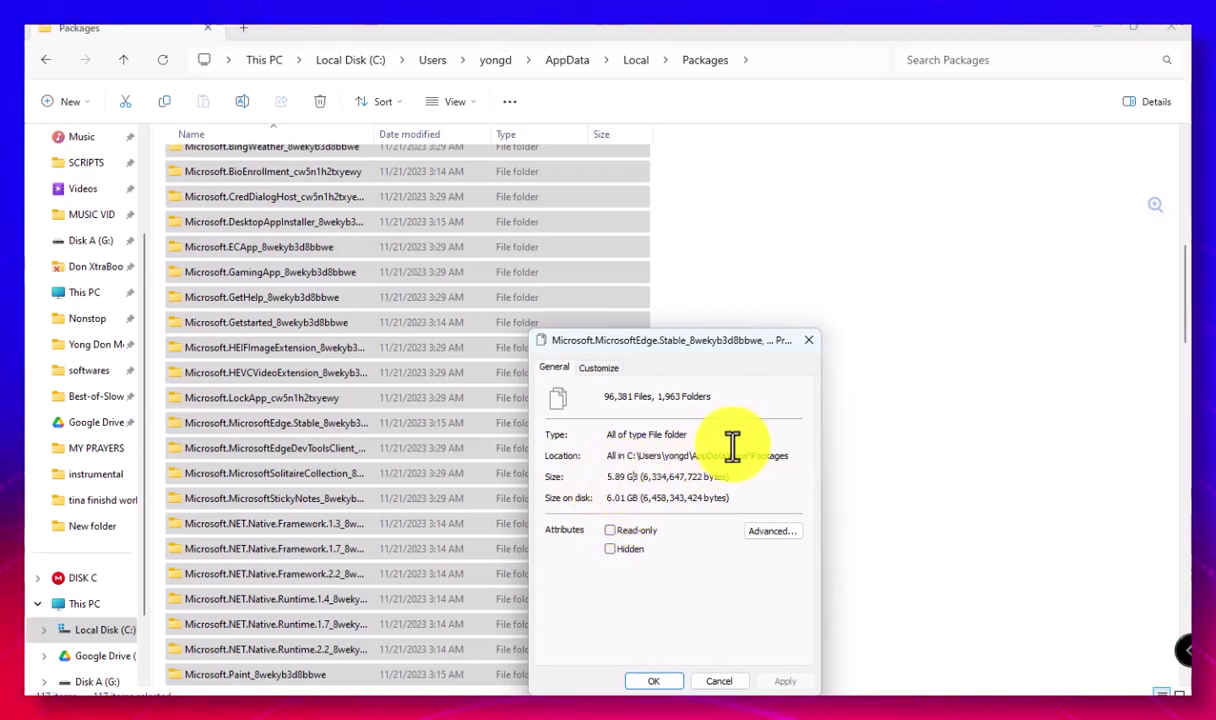
pyautogui.click(810, 341)
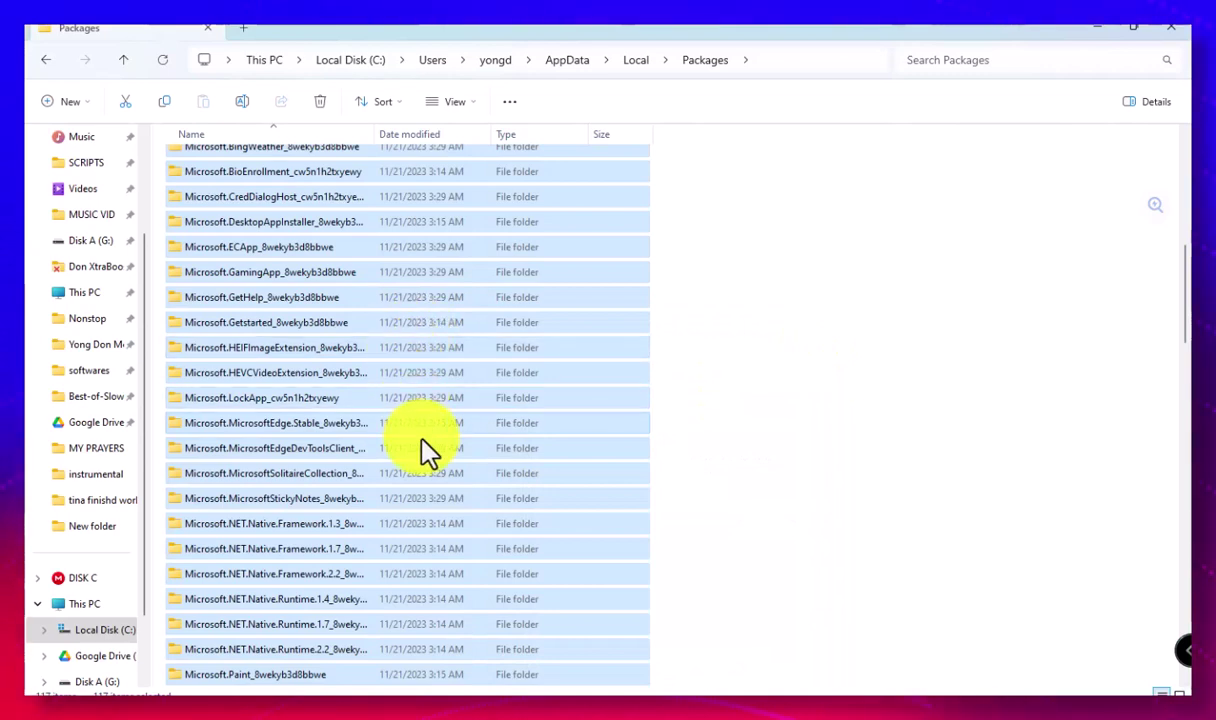
# - Clear the selection, check the WhatsAppDesktop package folder's size, and open it
pyautogui.scroll(7, 467, 608)
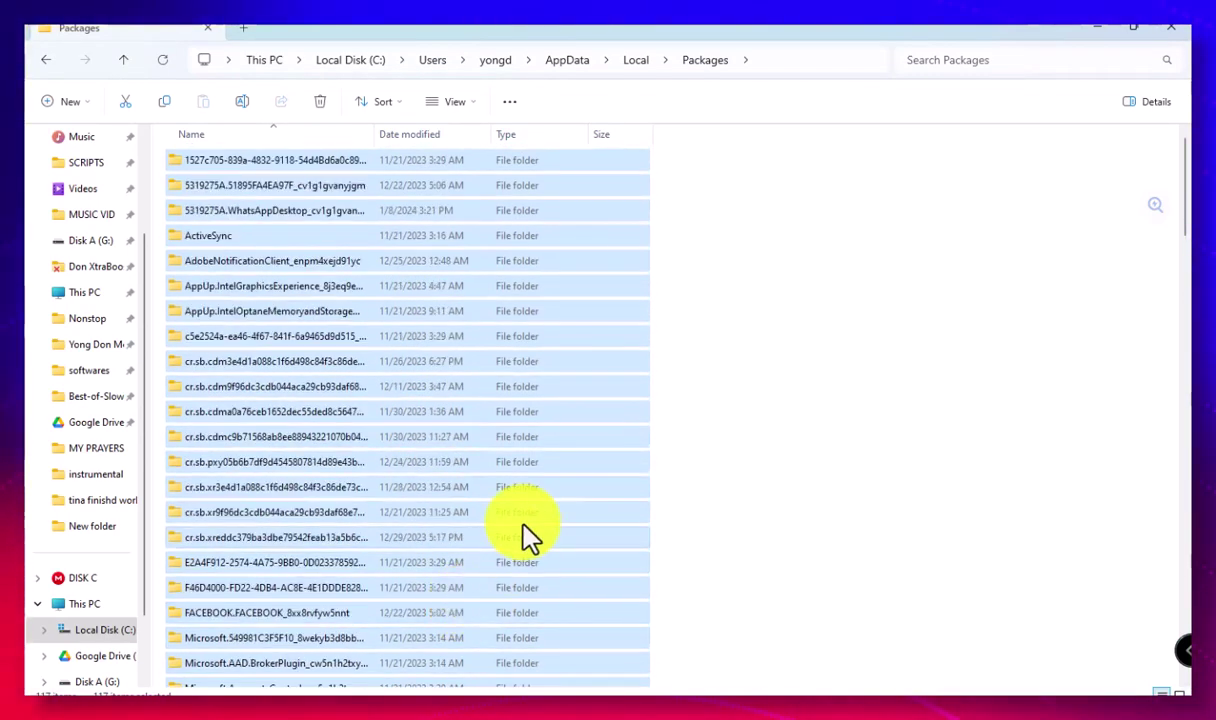
pyautogui.click(510, 478)
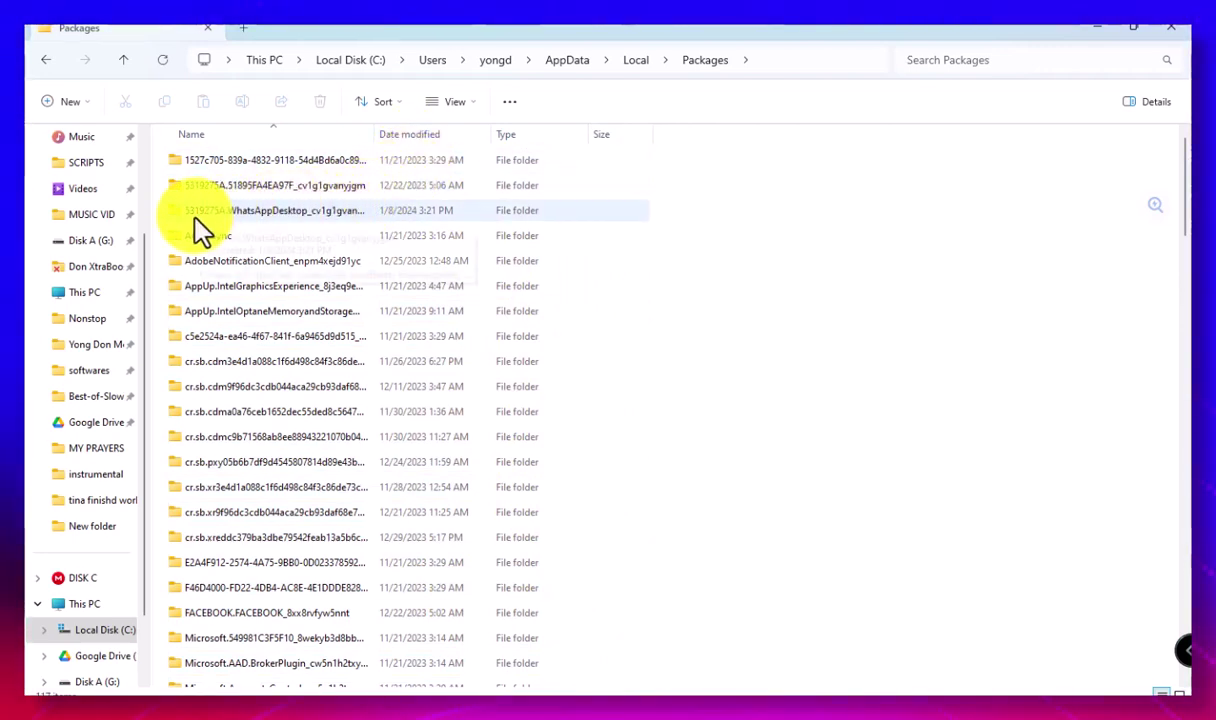
pyautogui.moveTo(200, 220)
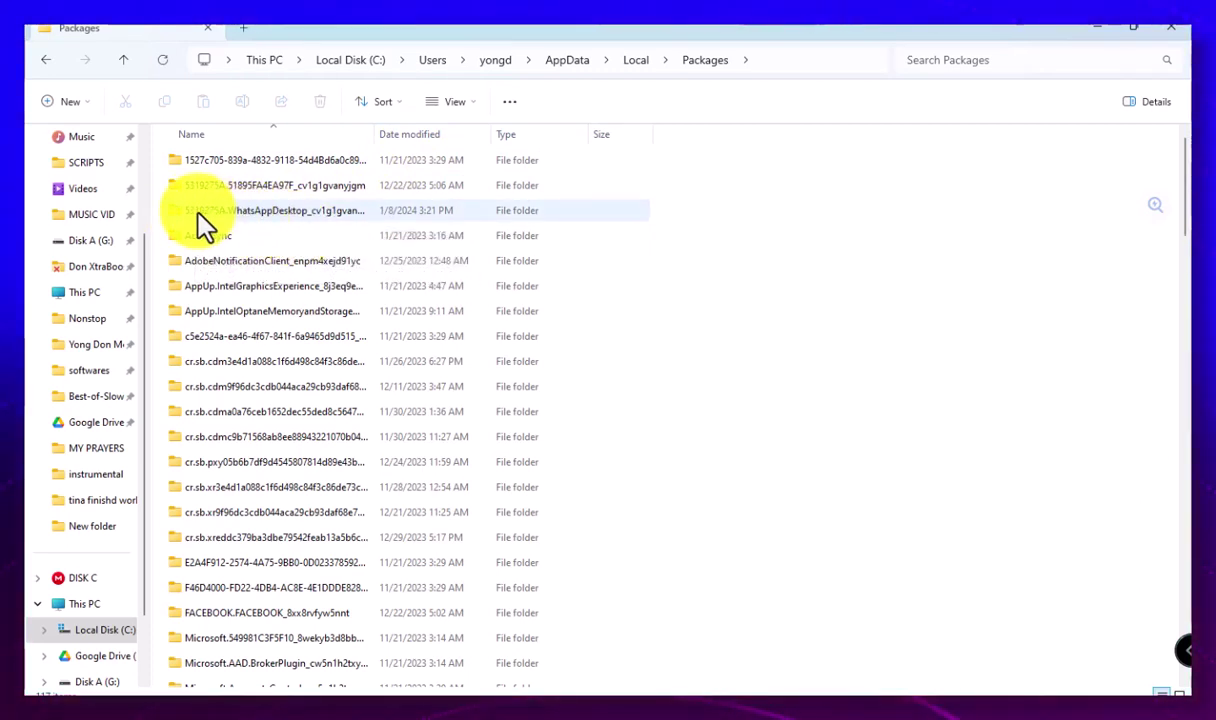
pyautogui.moveTo(252, 225)
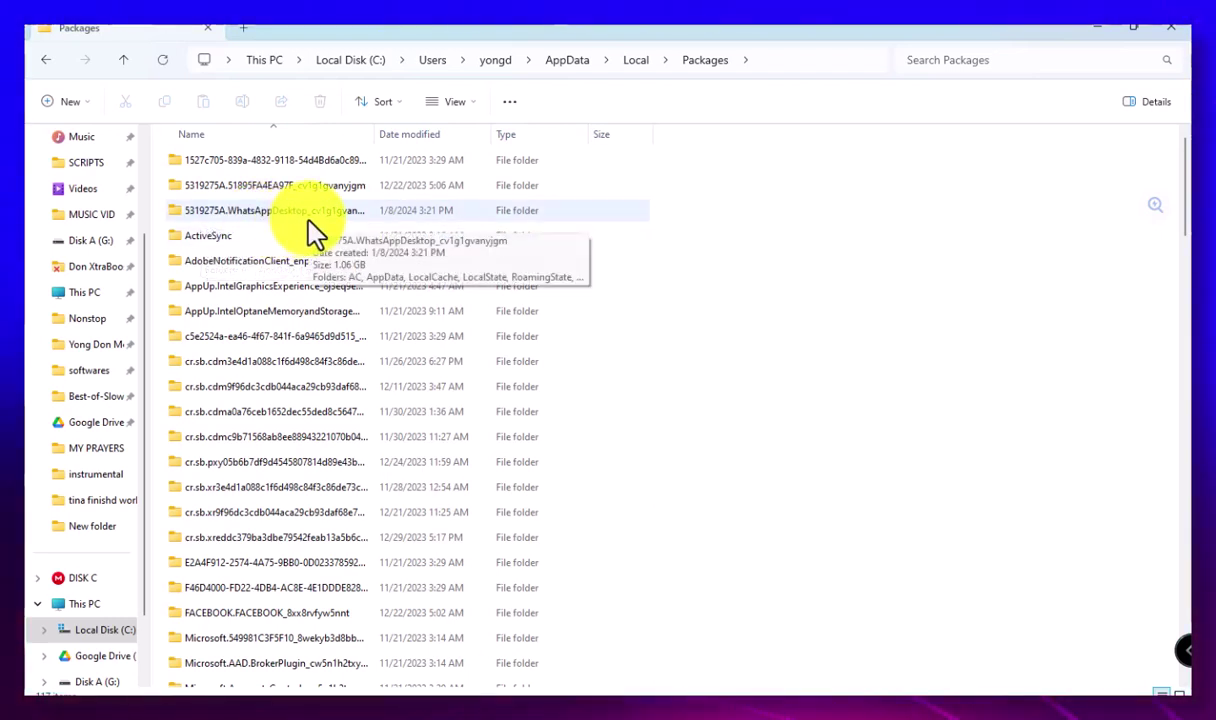
pyautogui.doubleClick(310, 219)
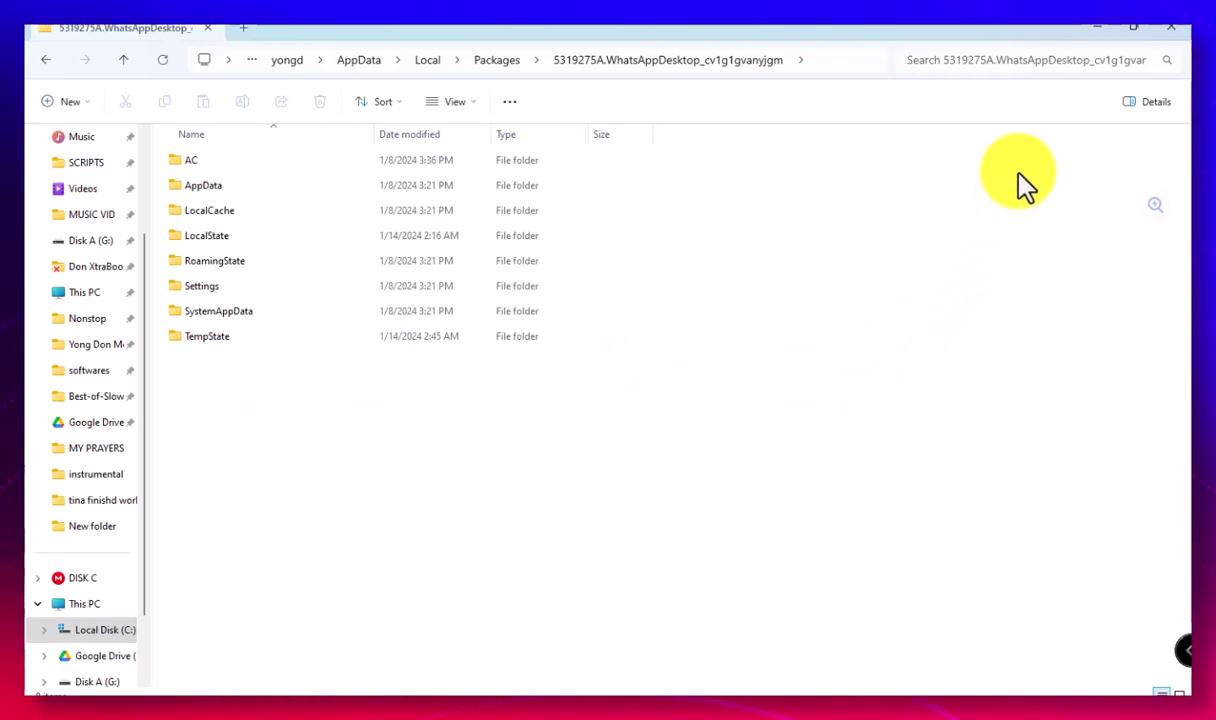
# - Show the package's subfolders as large icons and try sorting them by size
pyautogui.moveTo(319, 468); pyautogui.dragTo(391, 443)
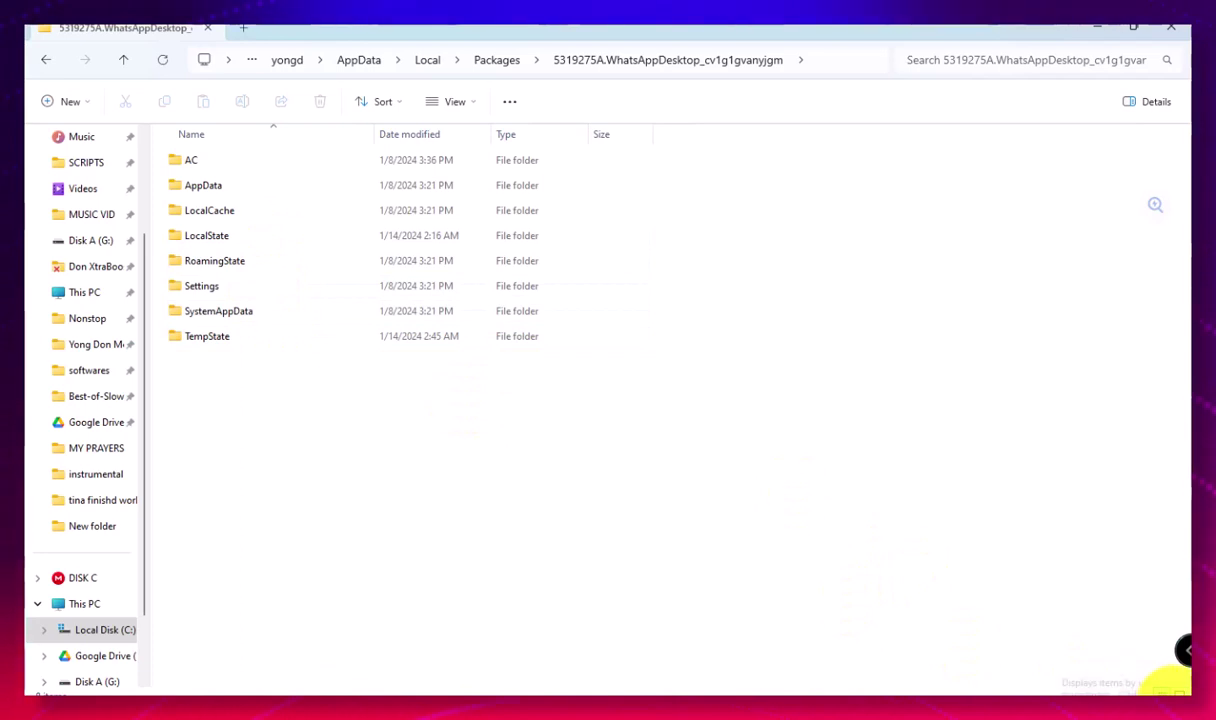
pyautogui.click(1180, 690)
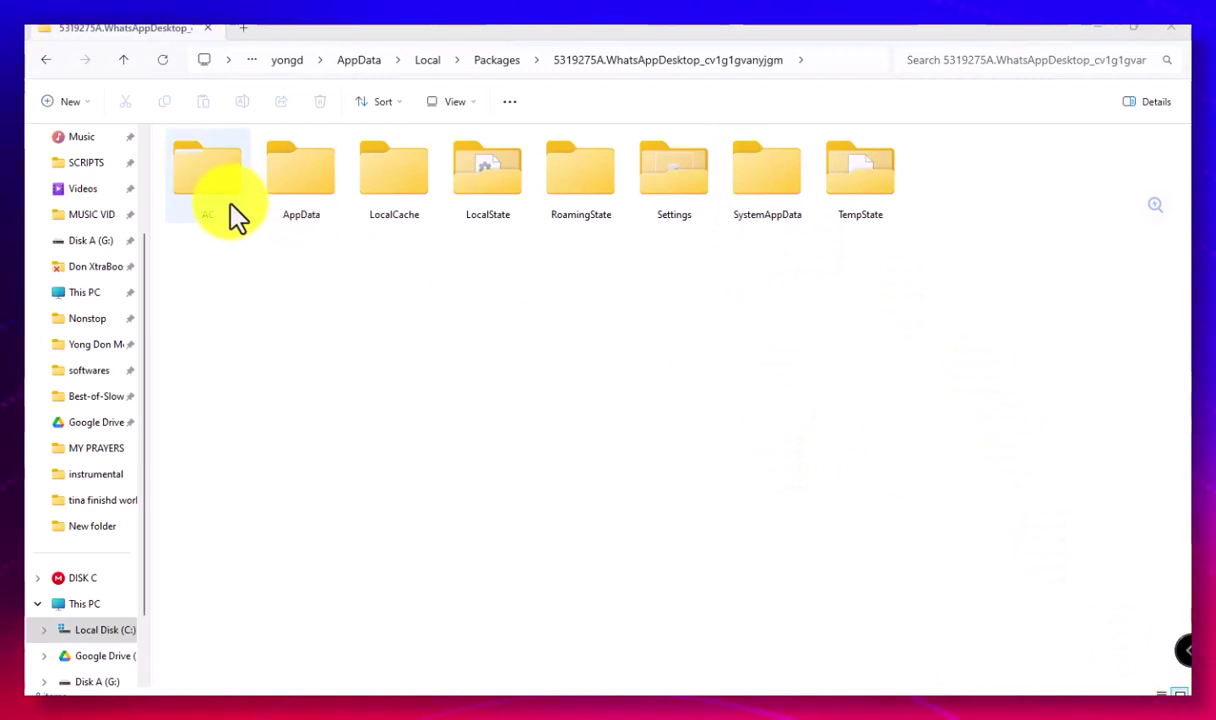
pyautogui.rightClick(645, 391)
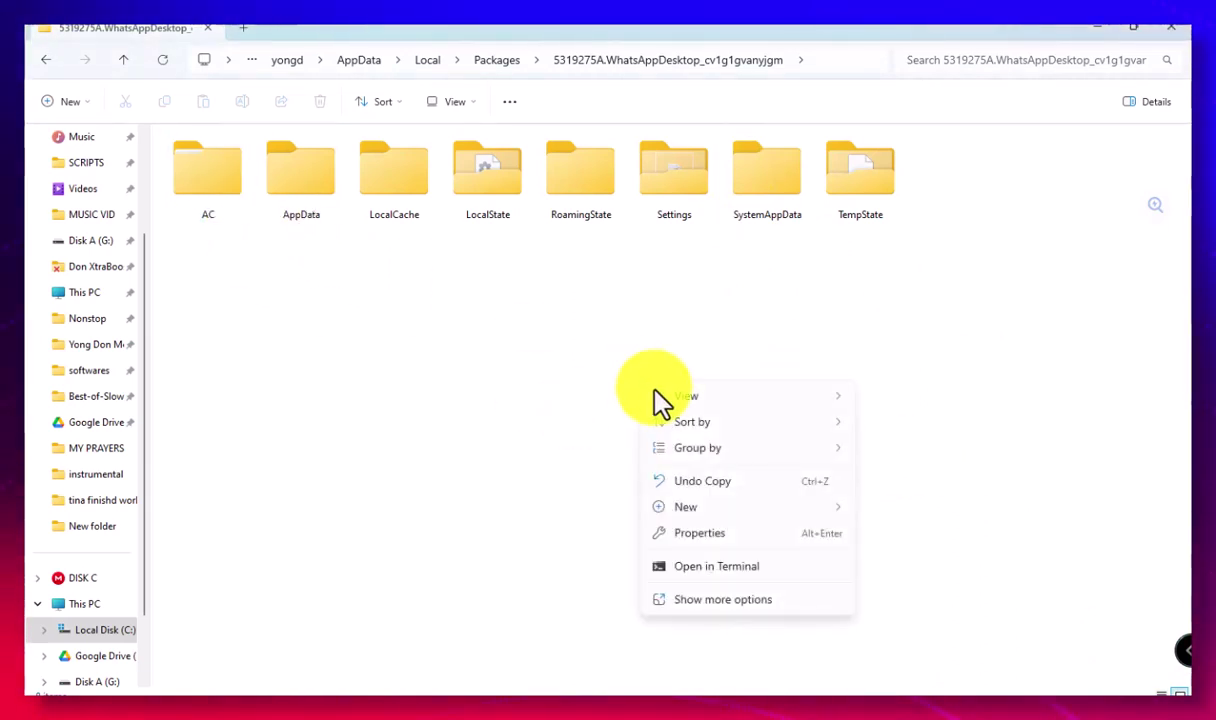
pyautogui.moveTo(748, 428)
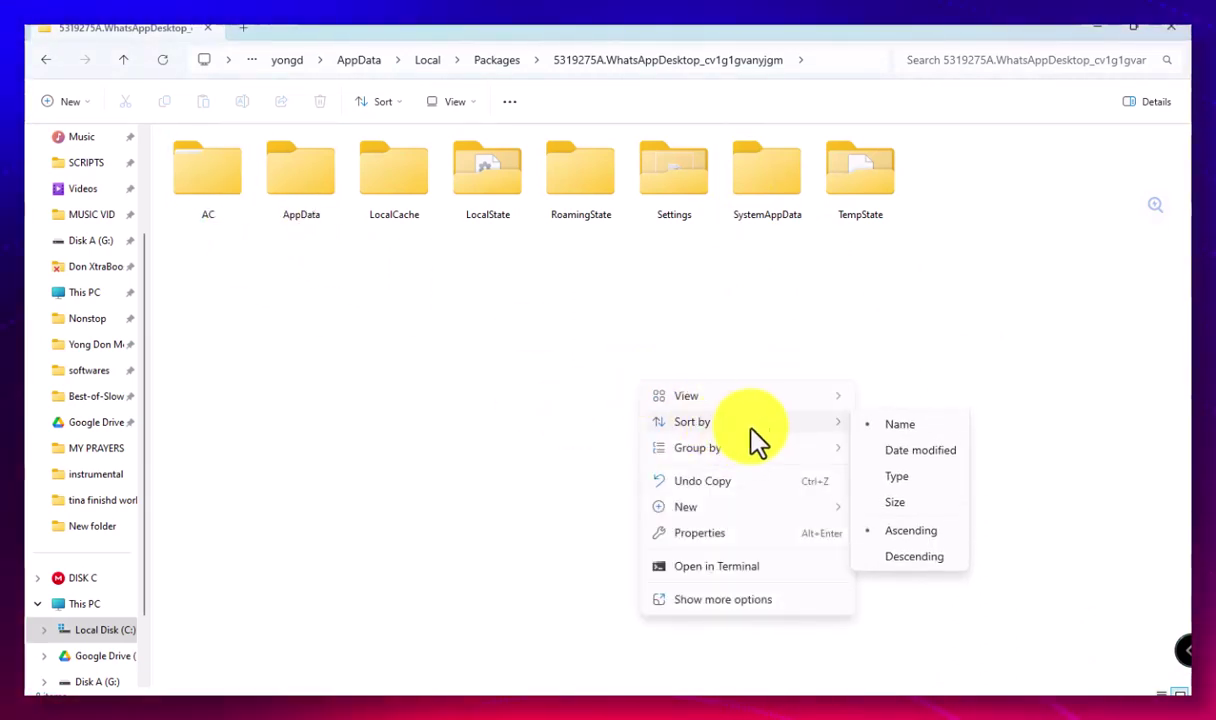
pyautogui.click(882, 503)
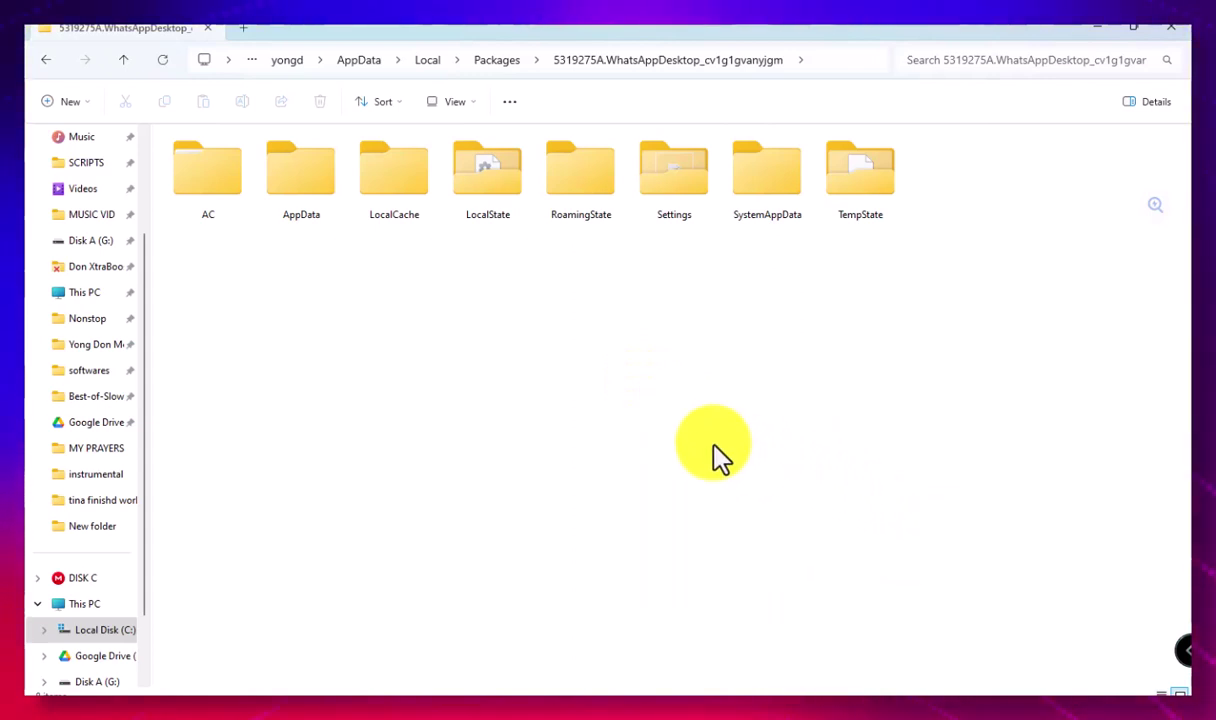
pyautogui.rightClick(497, 320)
pyautogui.moveTo(590, 350)
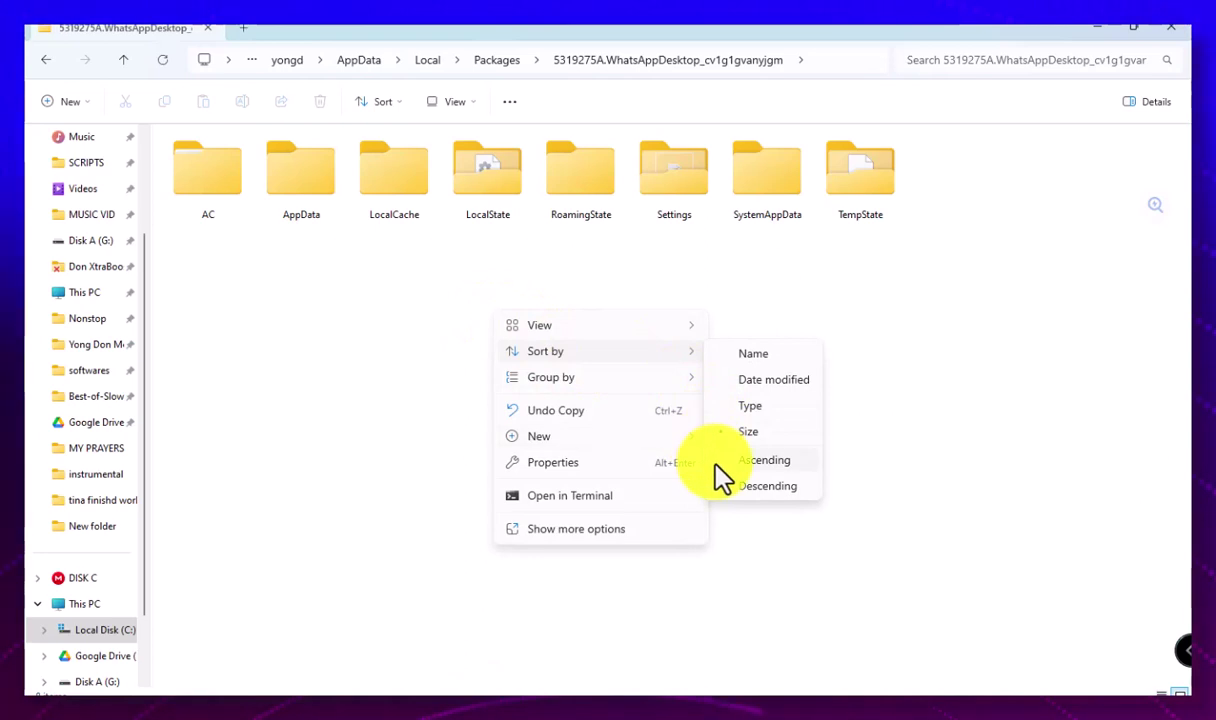
# - Open AC\Microsoft\CryptnetUrlCache\Content to inspect the cached files, then go back
pyautogui.click(210, 186)
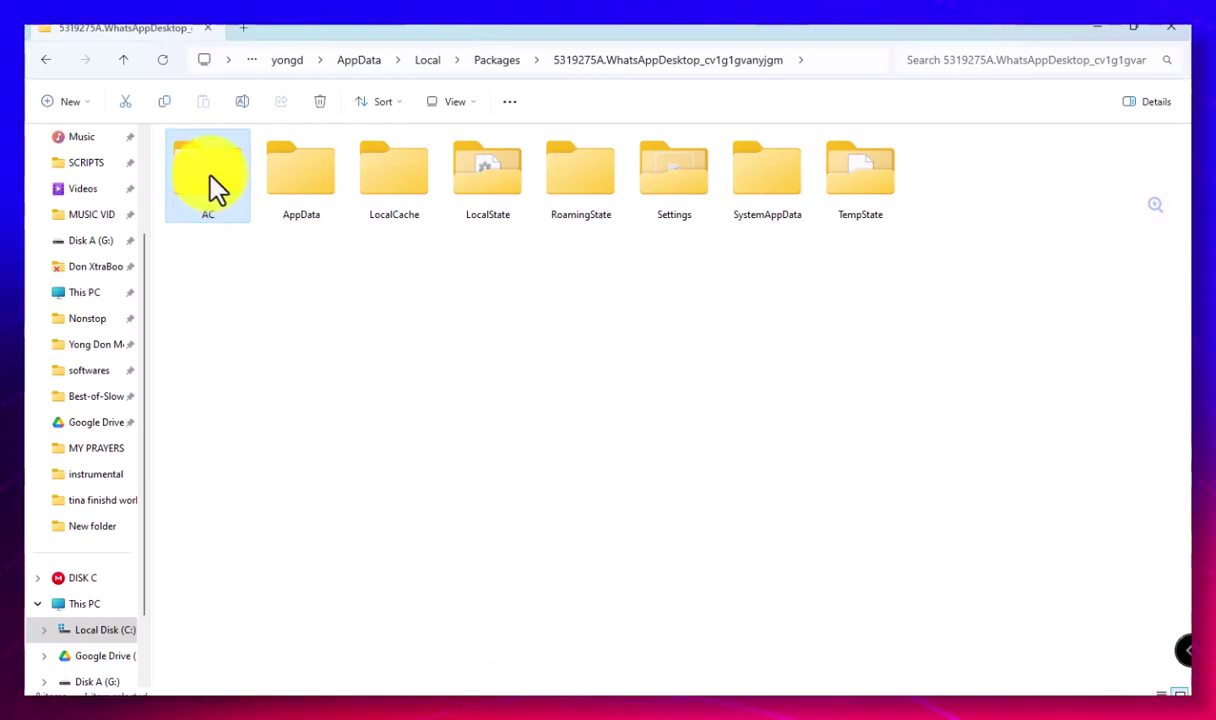
pyautogui.doubleClick(210, 180)
pyautogui.doubleClick(229, 165)
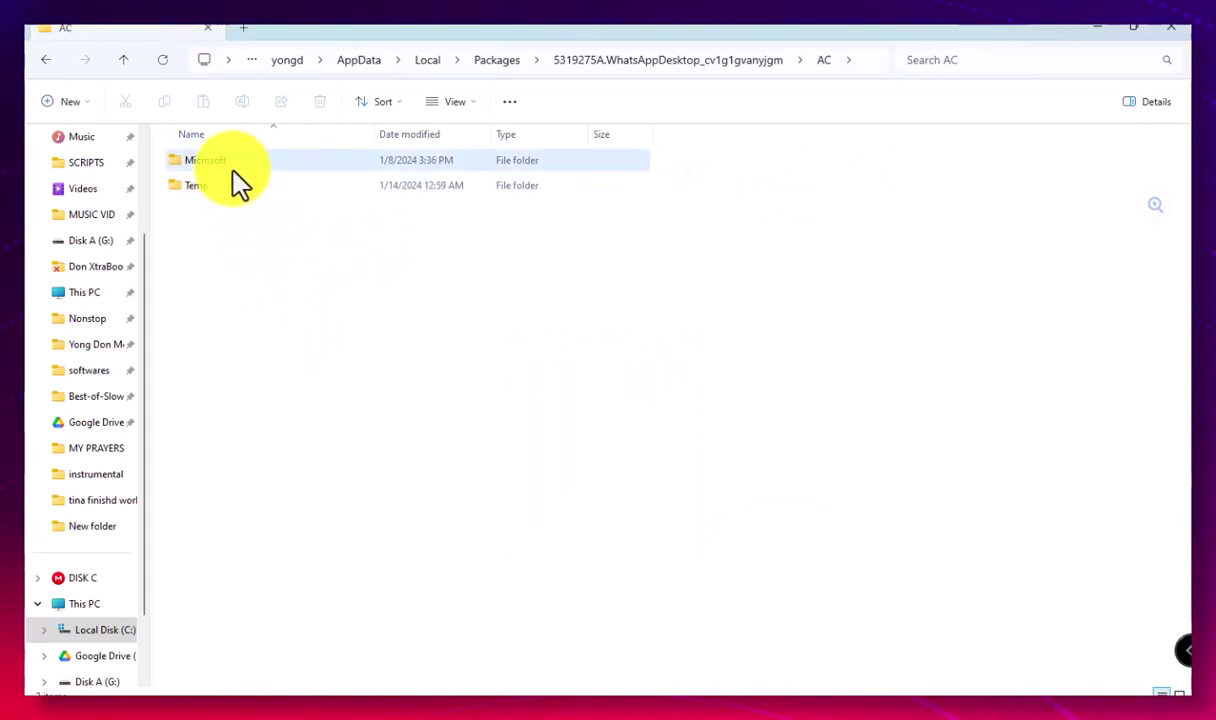
pyautogui.doubleClick(230, 163)
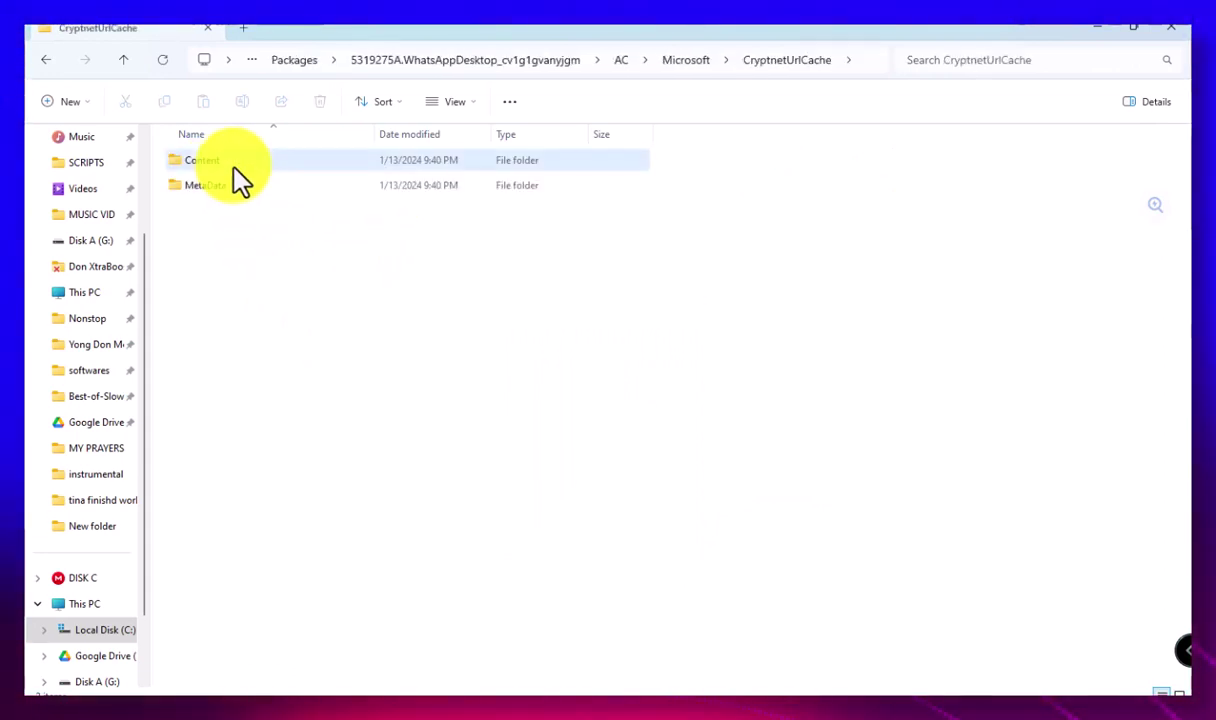
pyautogui.doubleClick(230, 163)
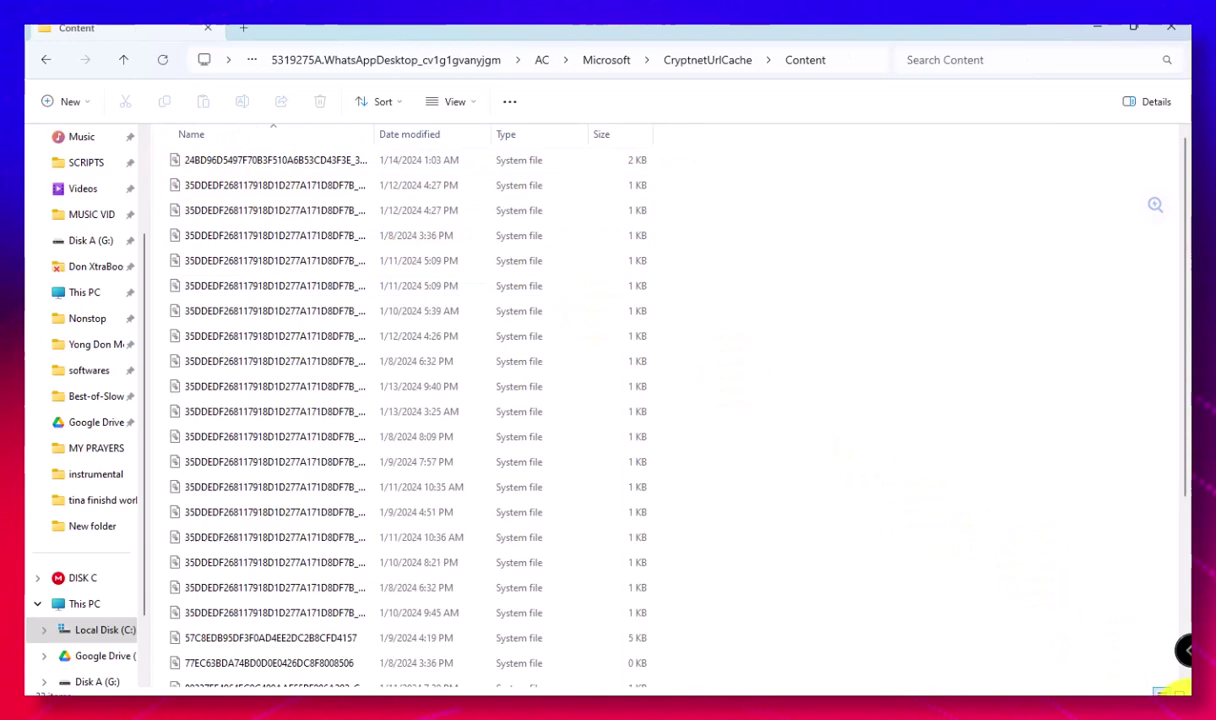
pyautogui.scroll(3, 293, 190)
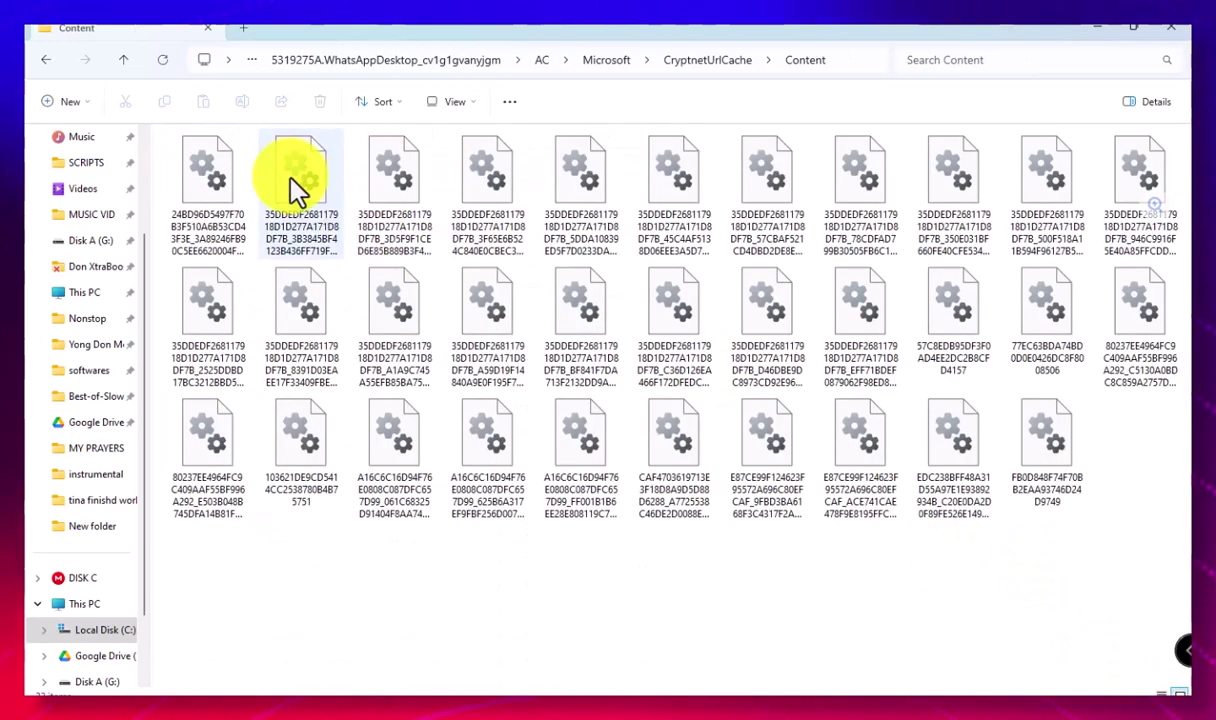
pyautogui.click(38, 66)
pyautogui.click(38, 66)
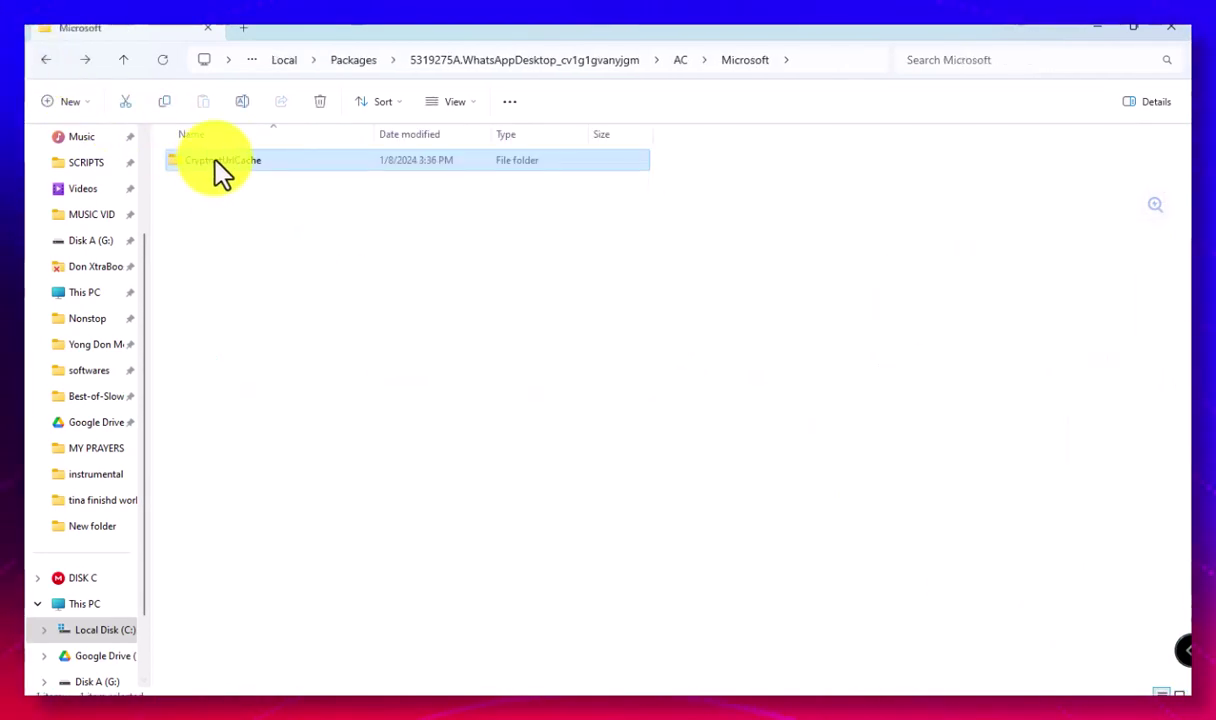
# - Check the cache's MetaData folder and AC's Temp folder, then return to the package folder
pyautogui.doubleClick(220, 162)
pyautogui.doubleClick(218, 185)
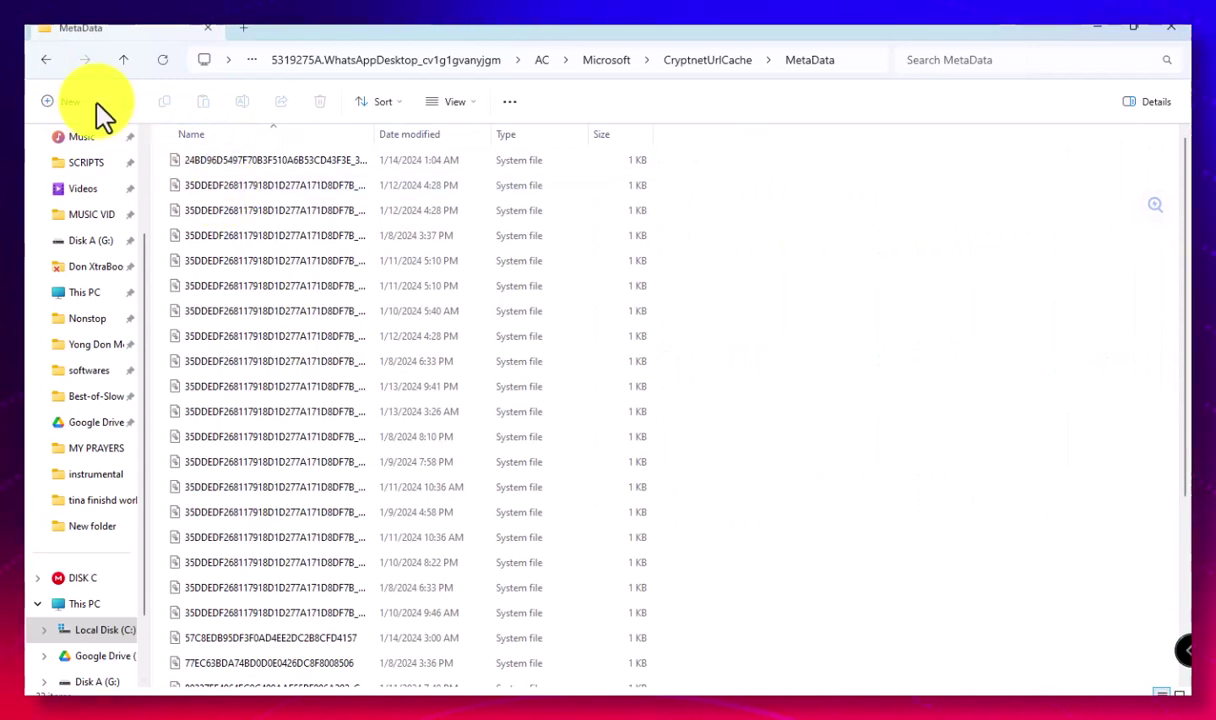
pyautogui.click(38, 70)
pyautogui.click(45, 70)
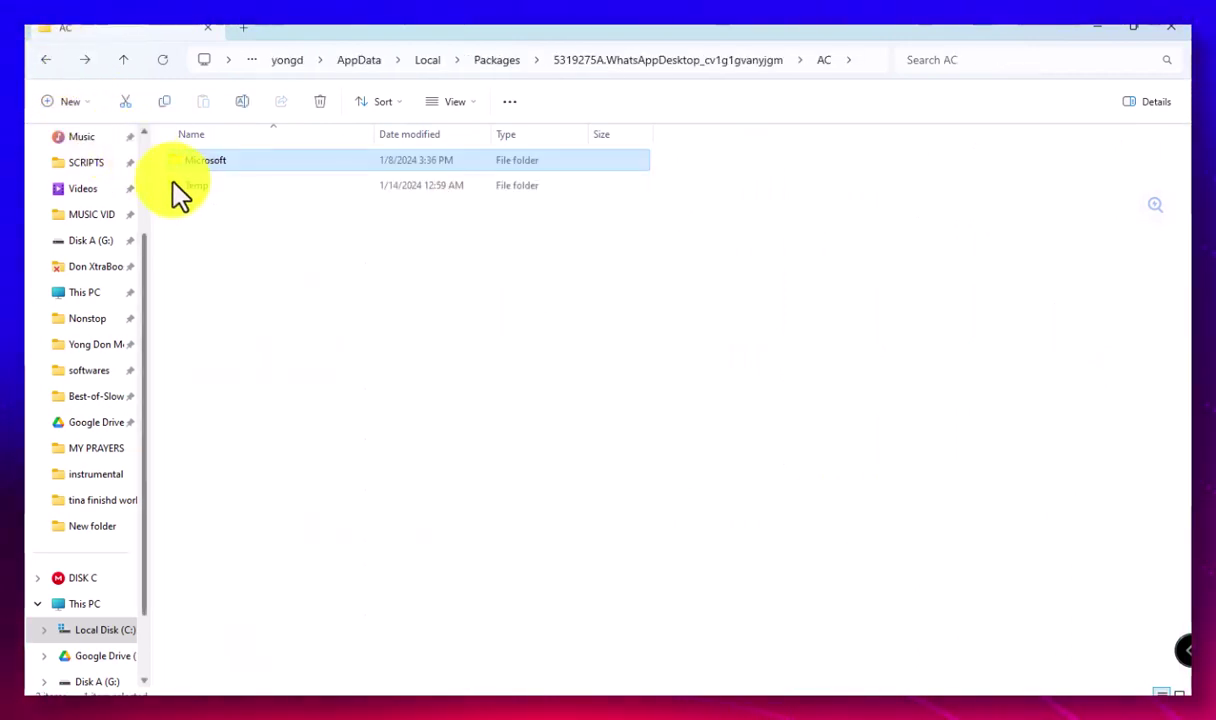
pyautogui.doubleClick(180, 184)
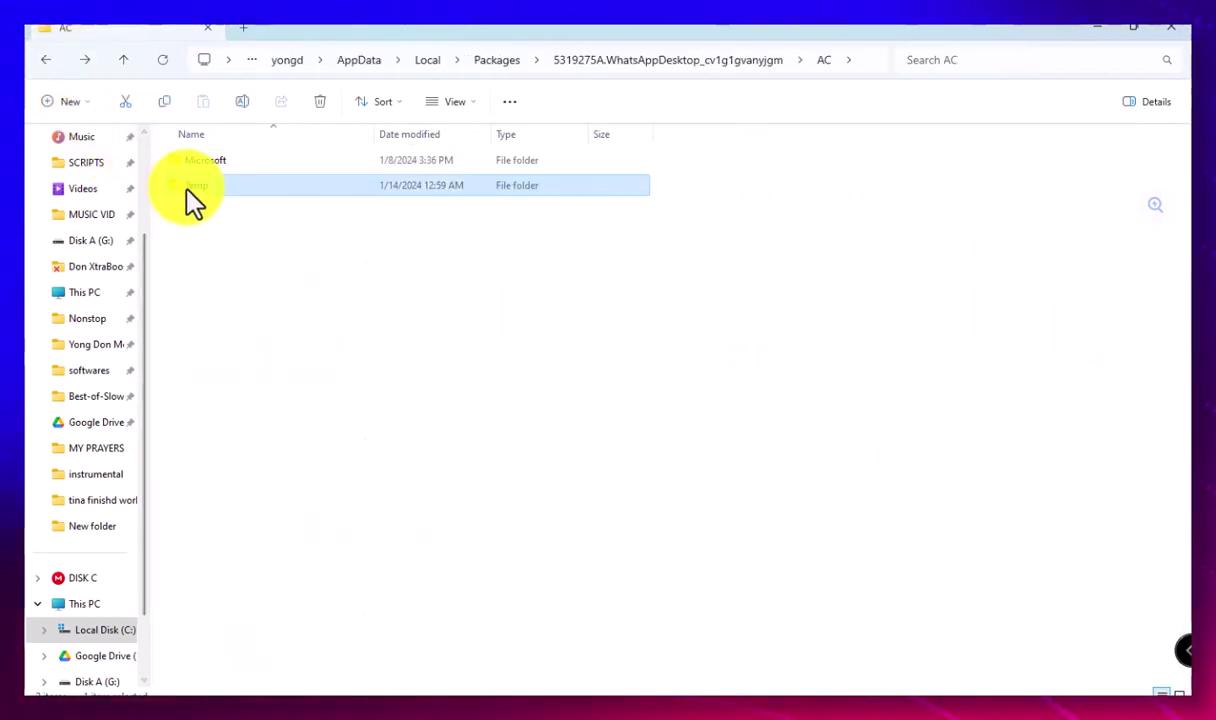
pyautogui.click(55, 62)
pyautogui.click(55, 62)
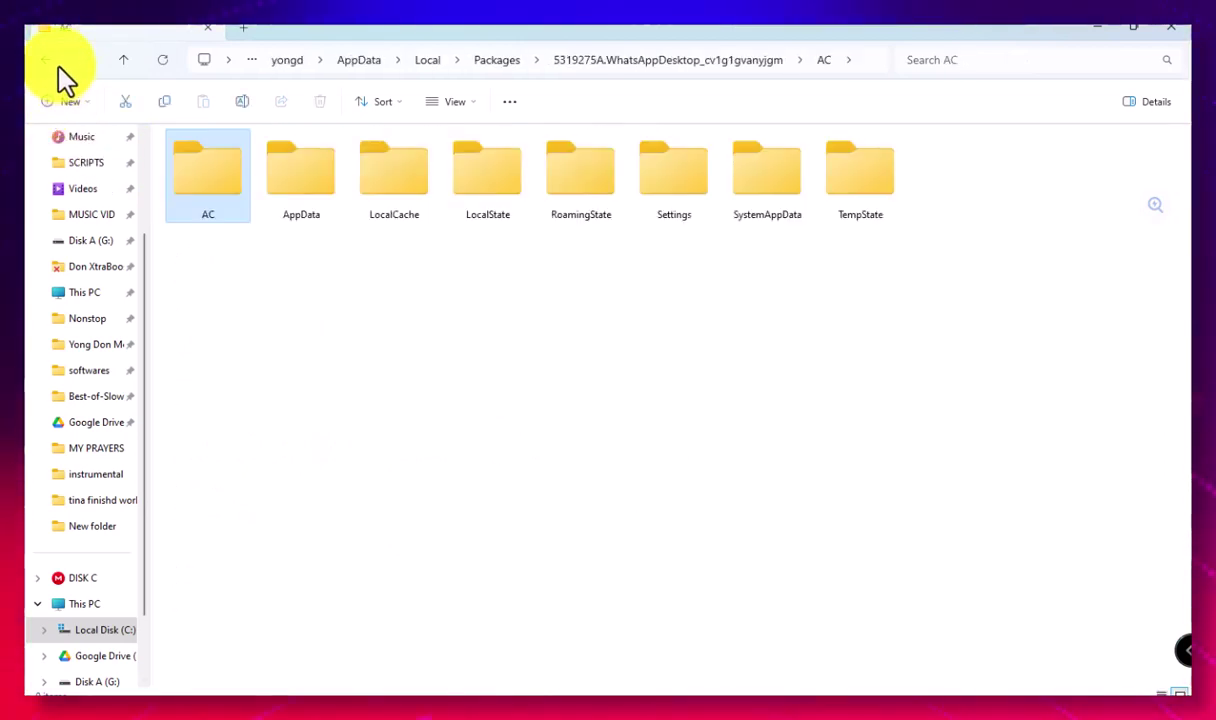
# - Peek into the package's AppData and LocalCache folders, then open LocalState
pyautogui.doubleClick(287, 182)
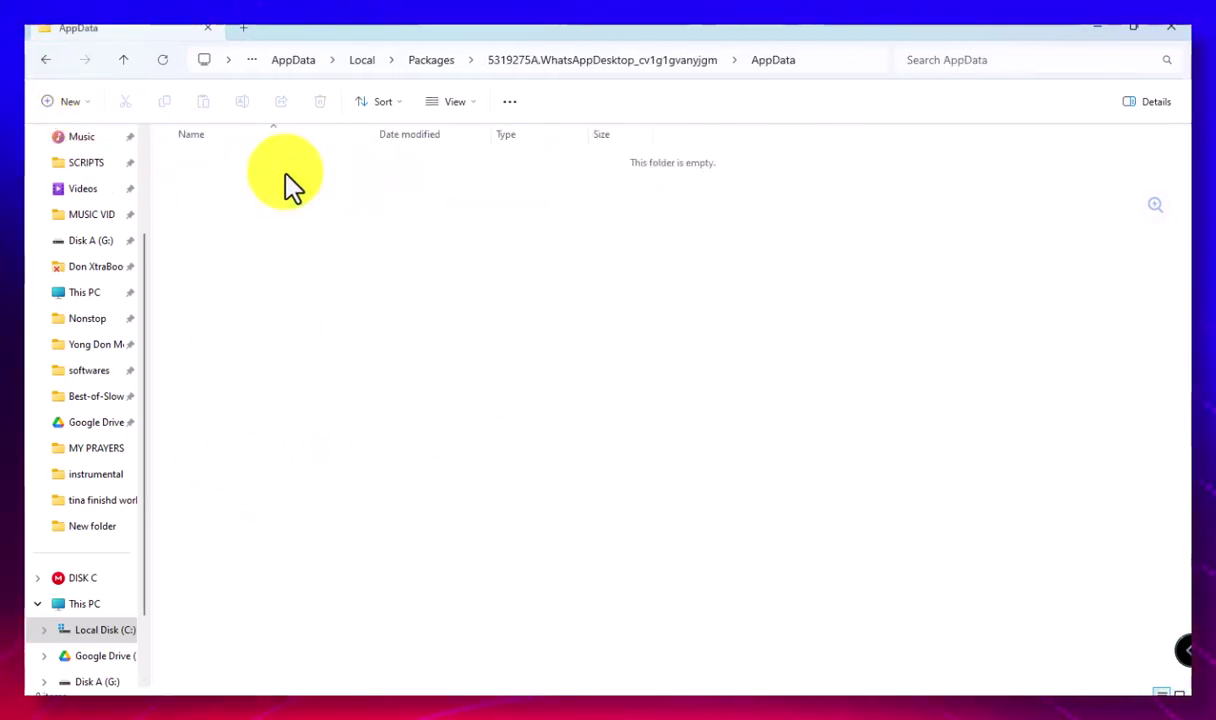
pyautogui.click(45, 60)
pyautogui.doubleClick(355, 175)
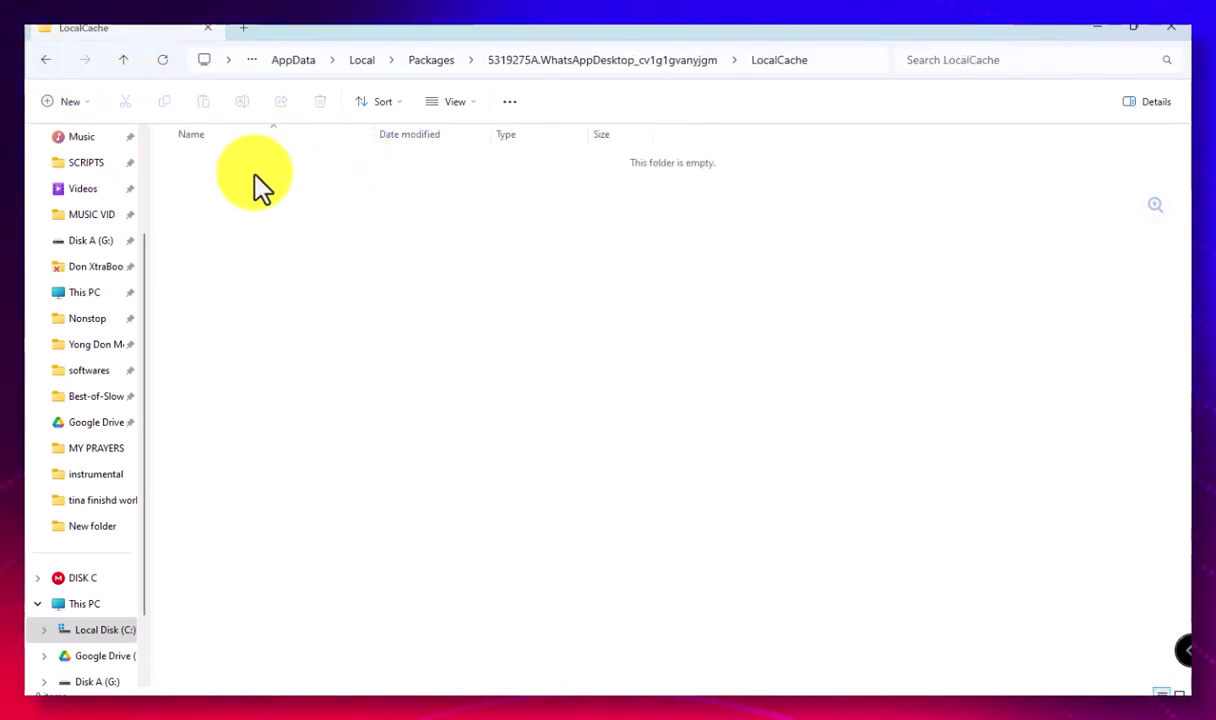
pyautogui.click(47, 60)
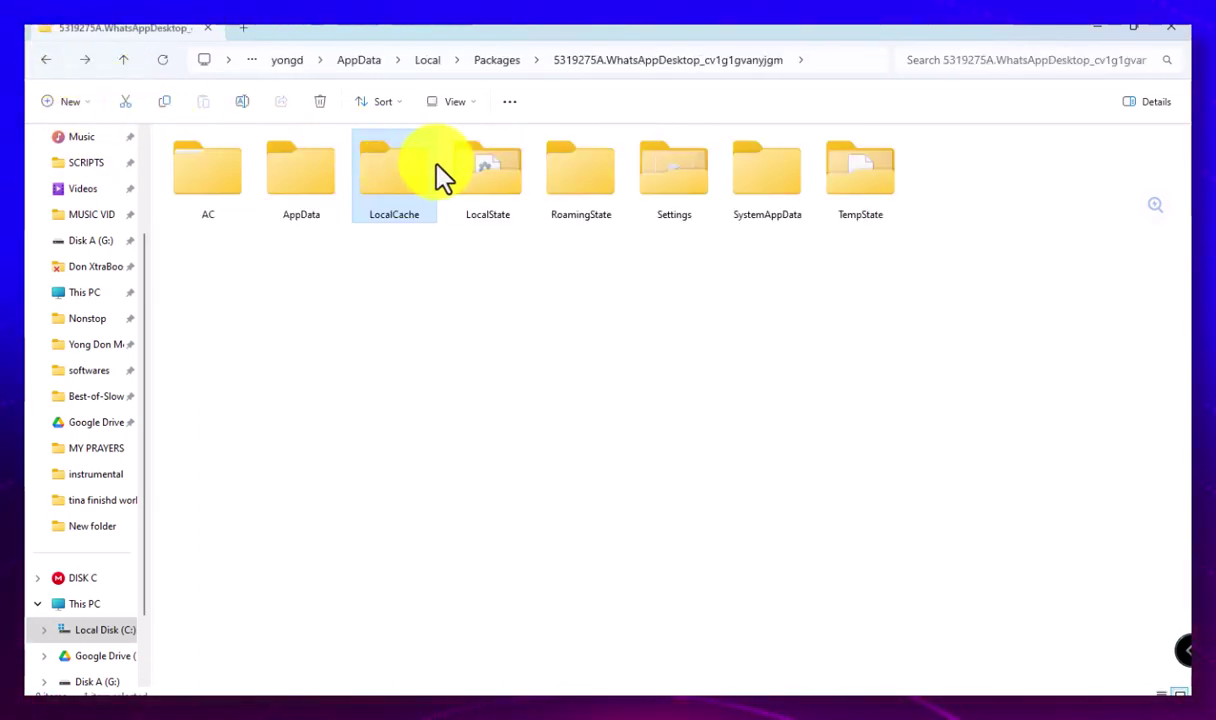
pyautogui.doubleClick(472, 172)
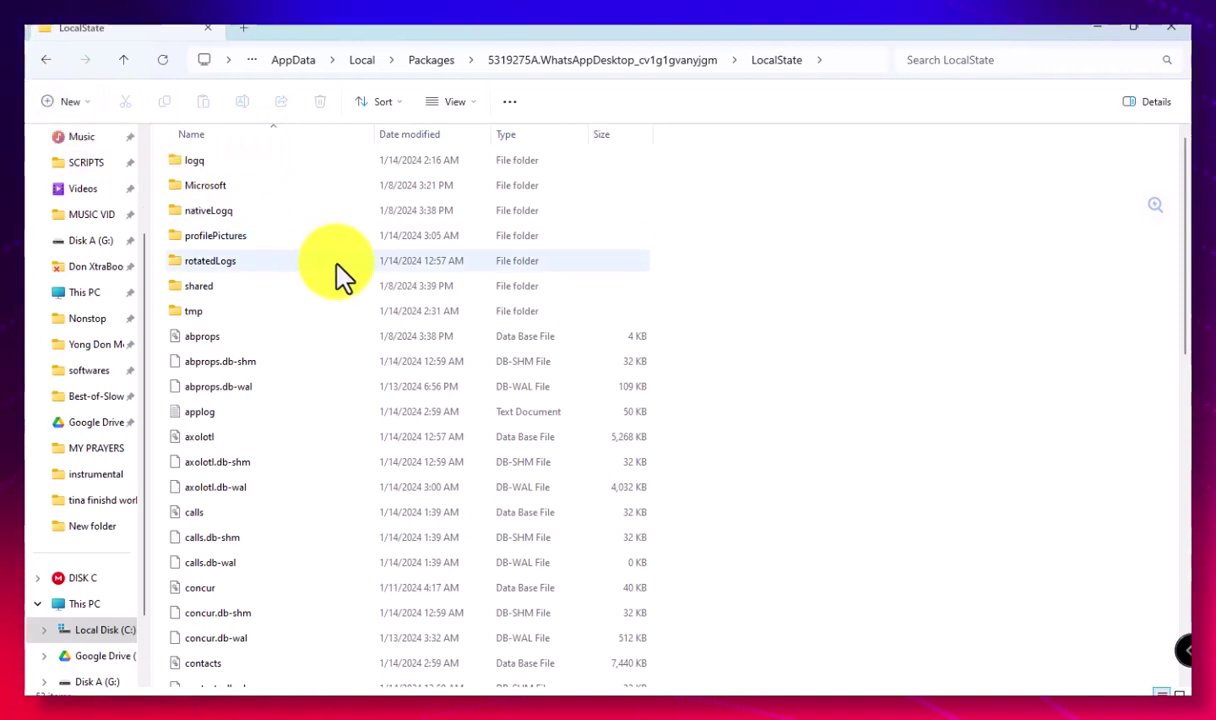
# - Look through tmp and its first subfolder, then view profilePictures as large icons
pyautogui.doubleClick(322, 310)
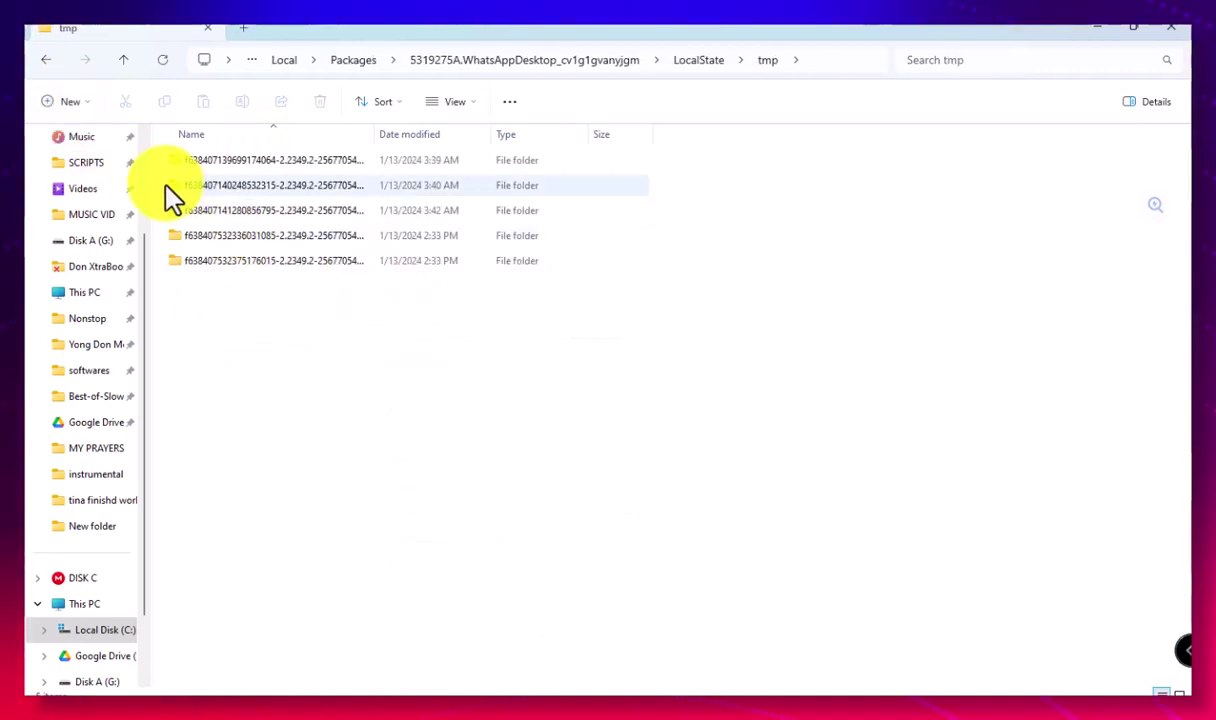
pyautogui.doubleClick(232, 166)
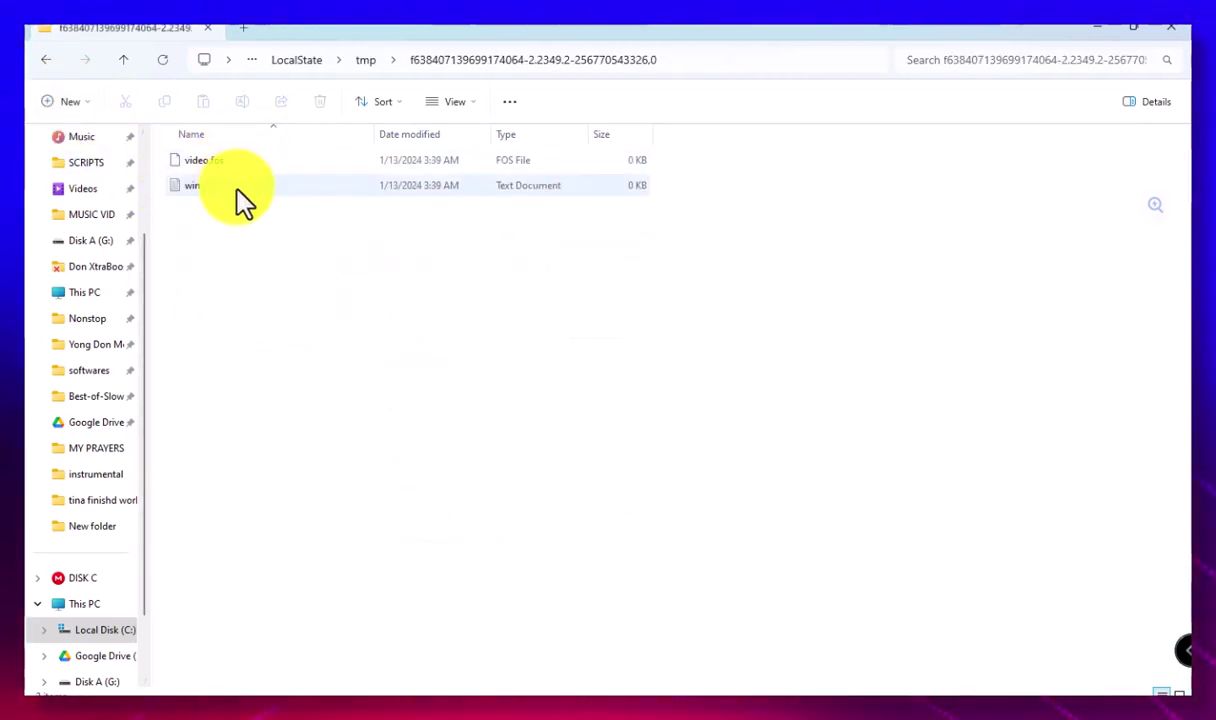
pyautogui.click(47, 62)
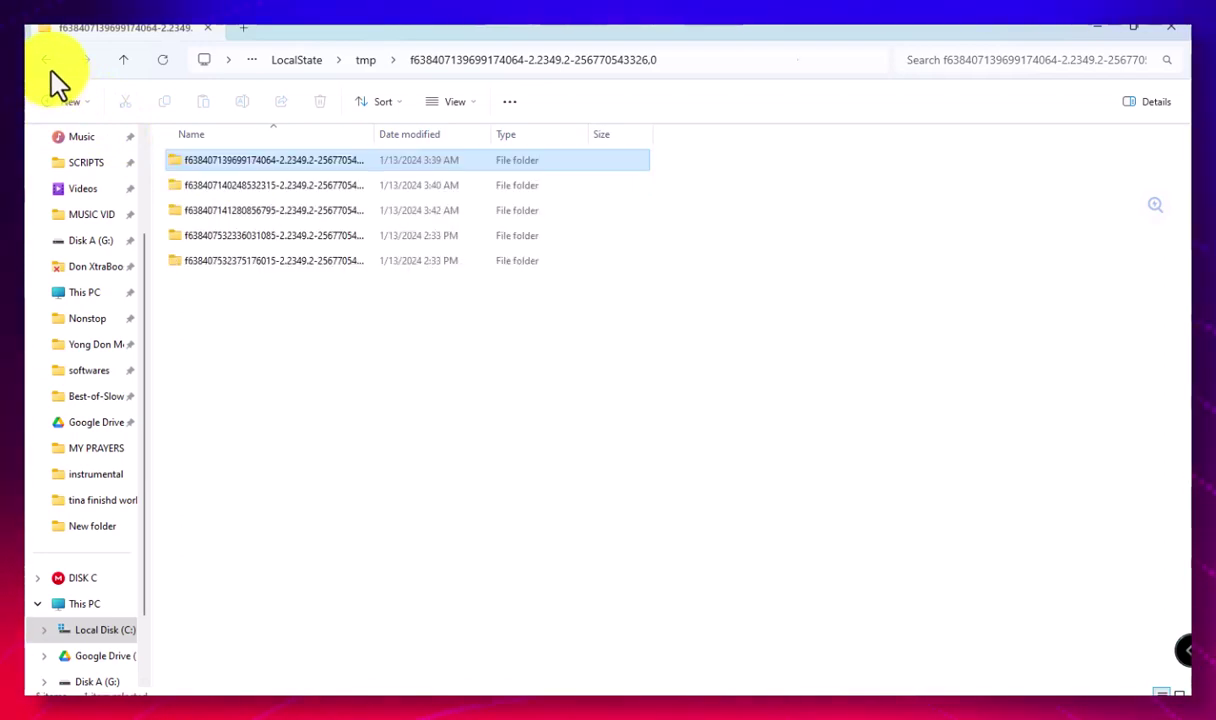
pyautogui.click(48, 66)
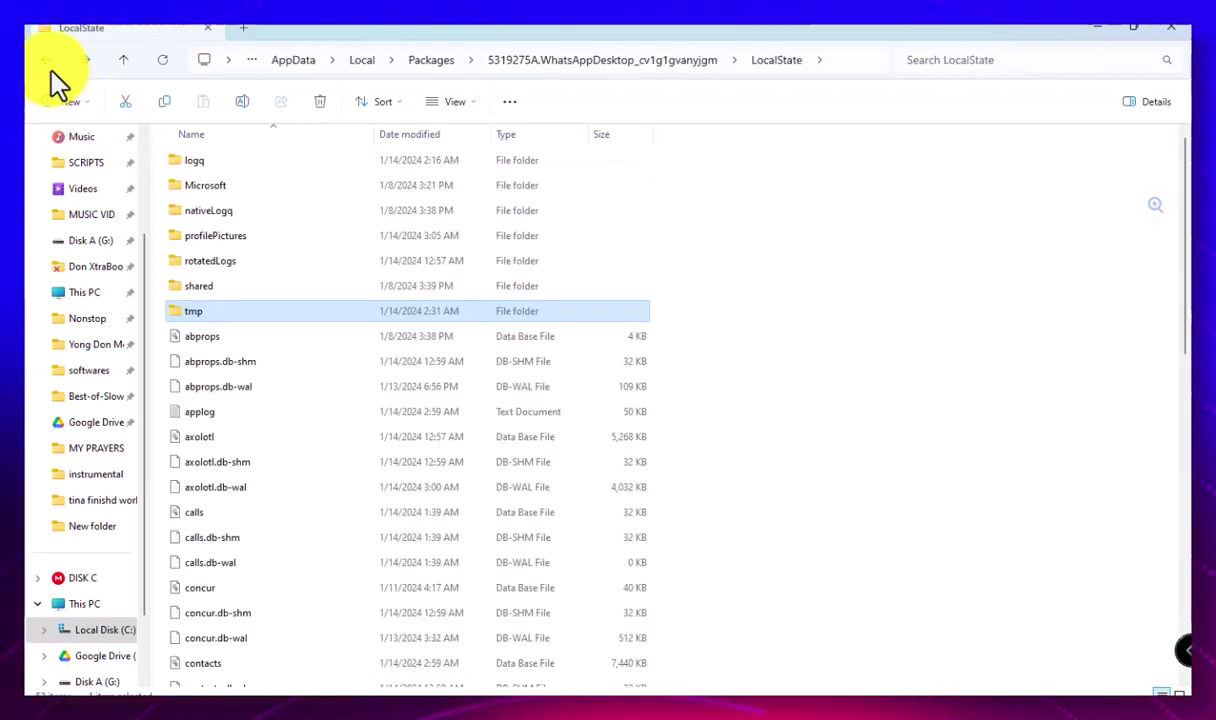
pyautogui.doubleClick(239, 238)
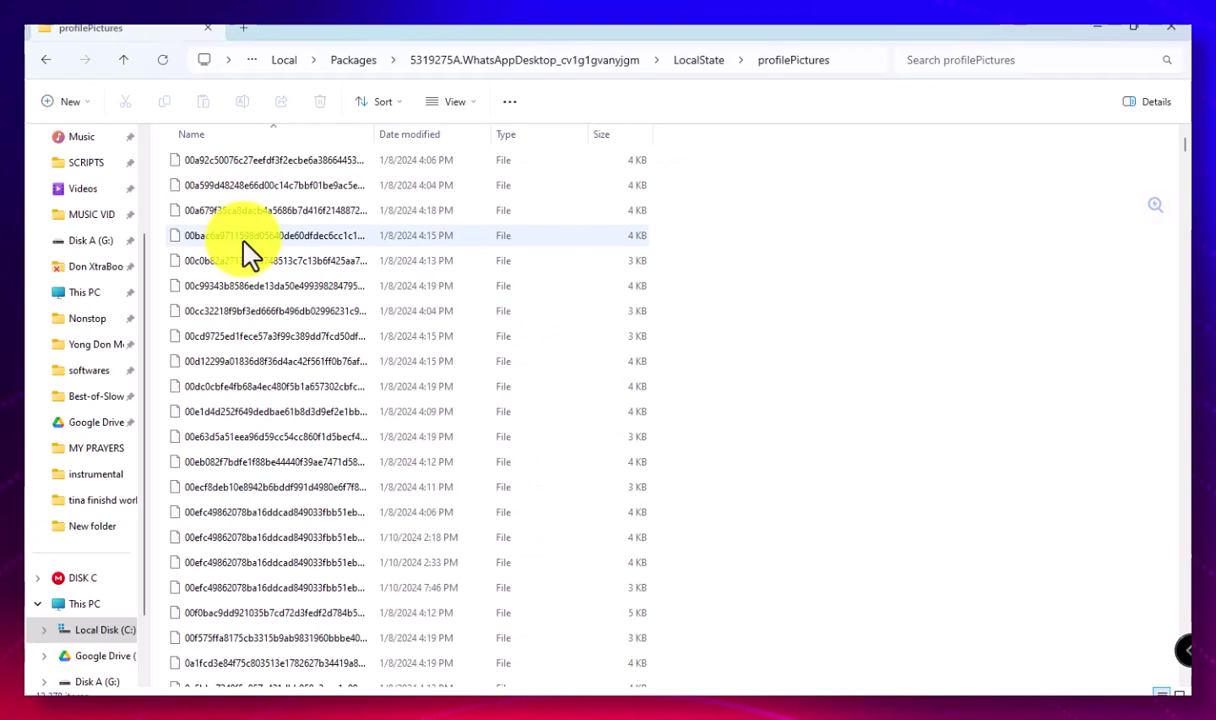
pyautogui.hotkey('ctrl', 'shift', '2')
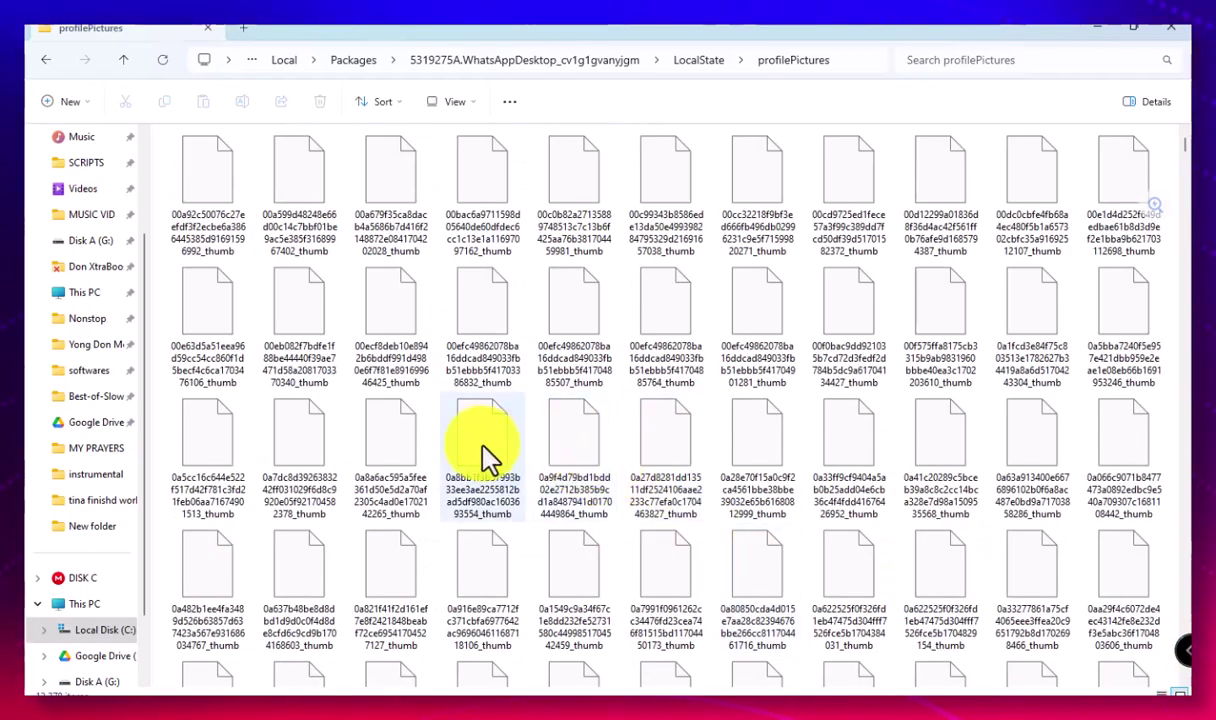
pyautogui.scroll(-15, 487, 457)
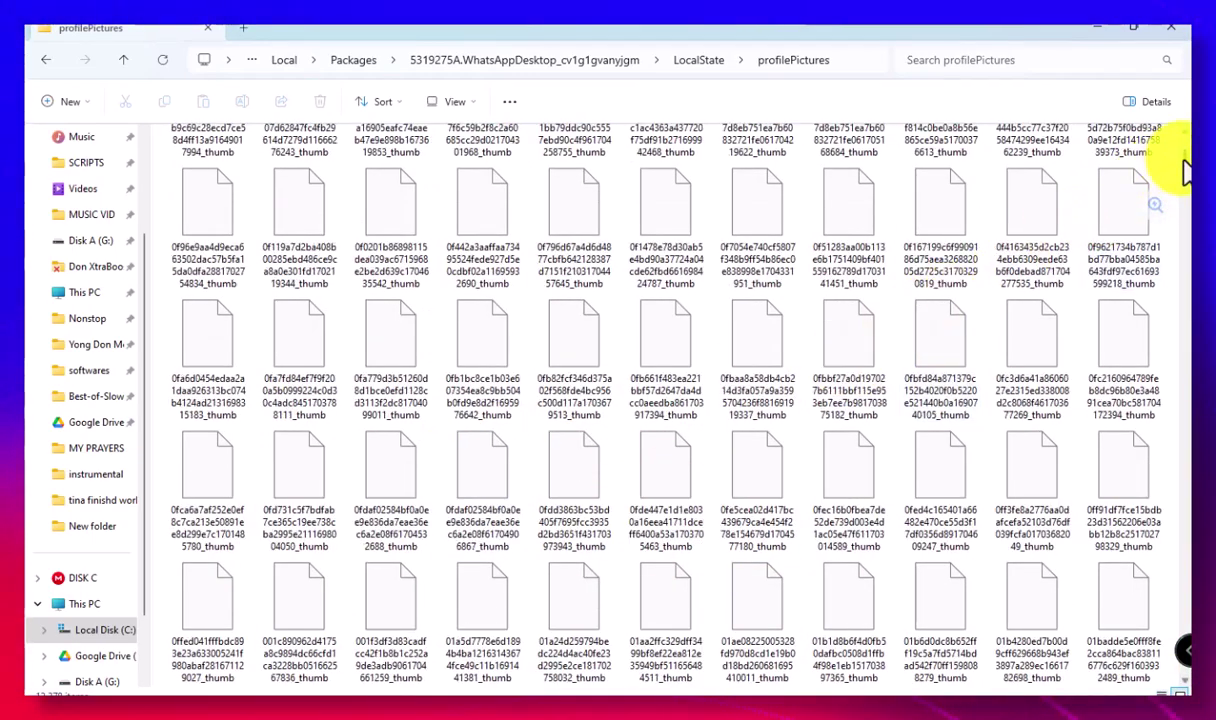
pyautogui.moveTo(1183, 155); pyautogui.dragTo(1113, 665)
pyautogui.click(45, 62)
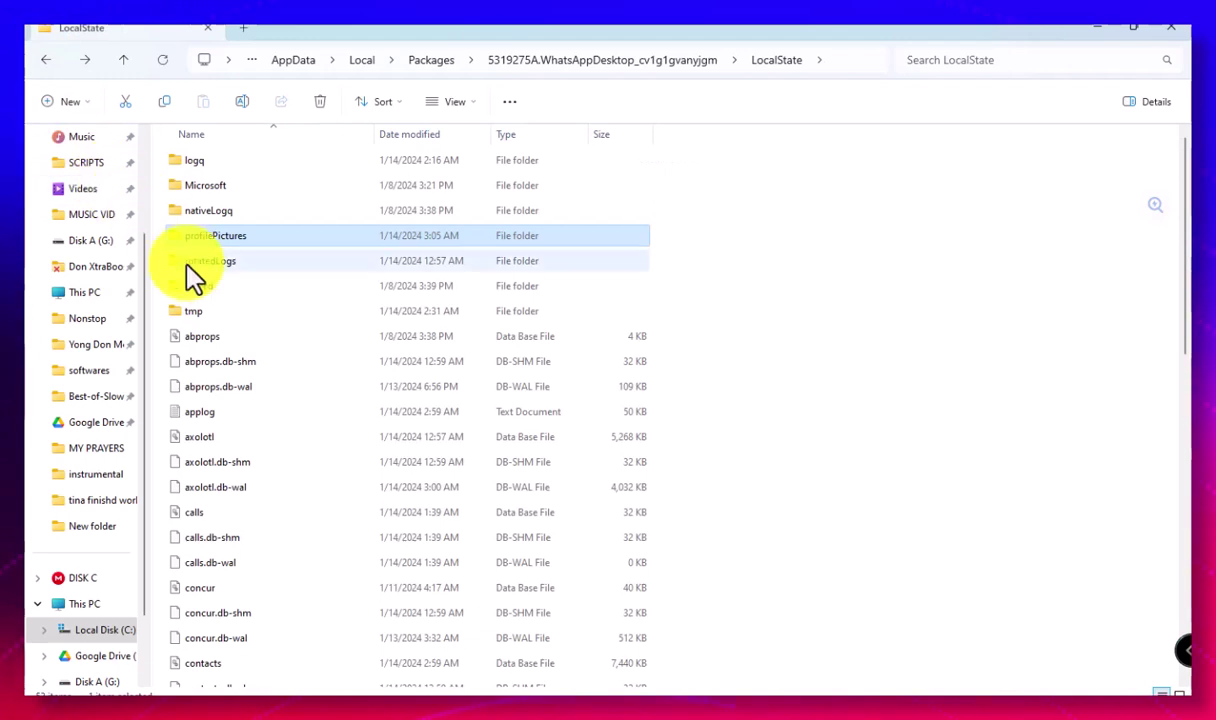
# - Open shared\transfers\2024_1, view its stored media as large icons, then go back to shared
pyautogui.doubleClick(200, 290)
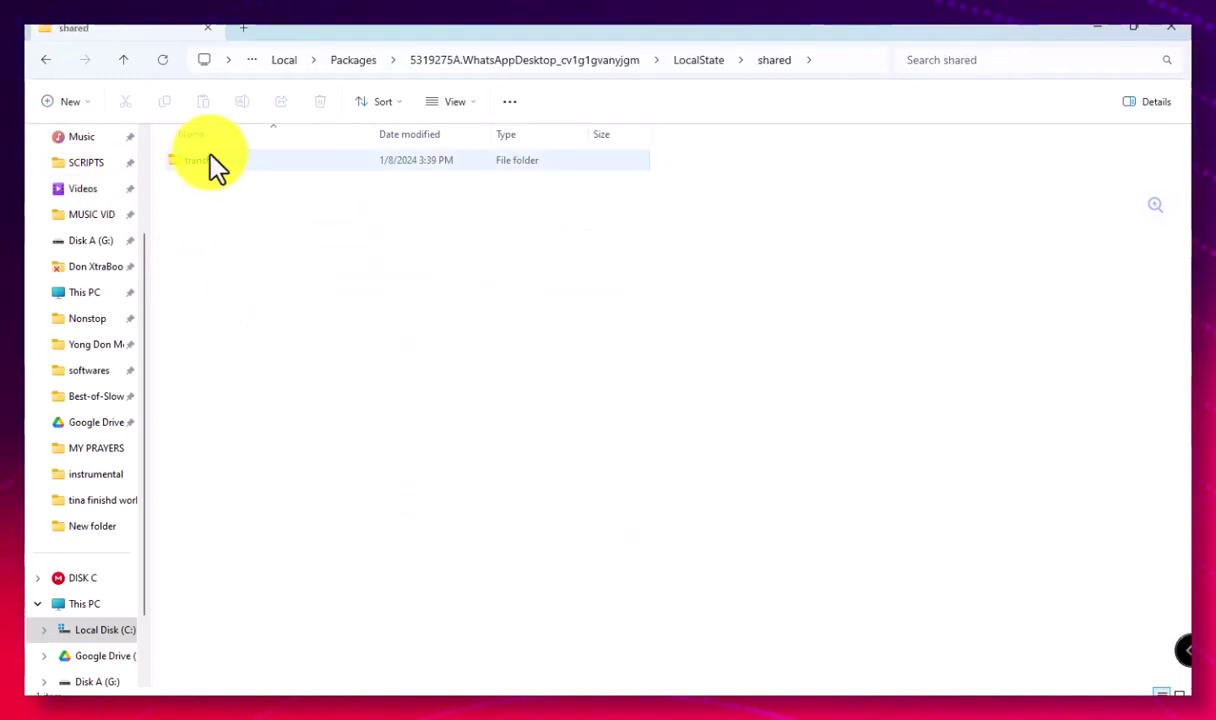
pyautogui.doubleClick(212, 162)
pyautogui.doubleClick(228, 166)
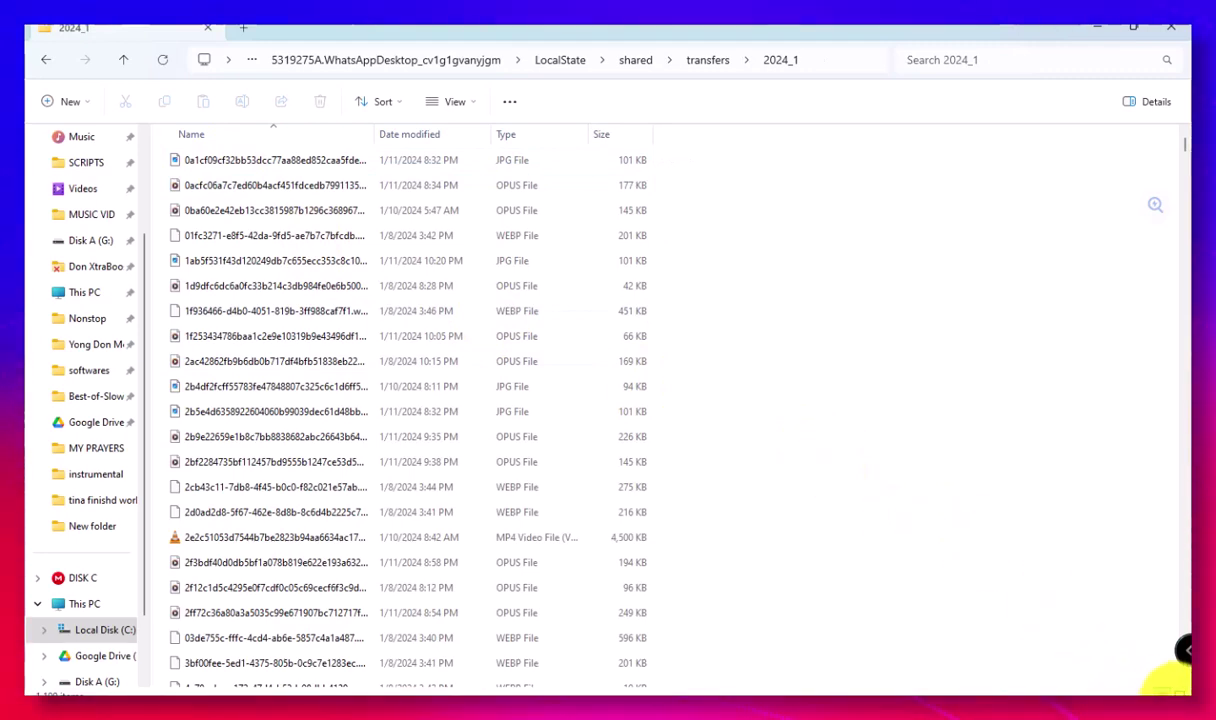
pyautogui.hotkey('ctrl', 'shift', '2')
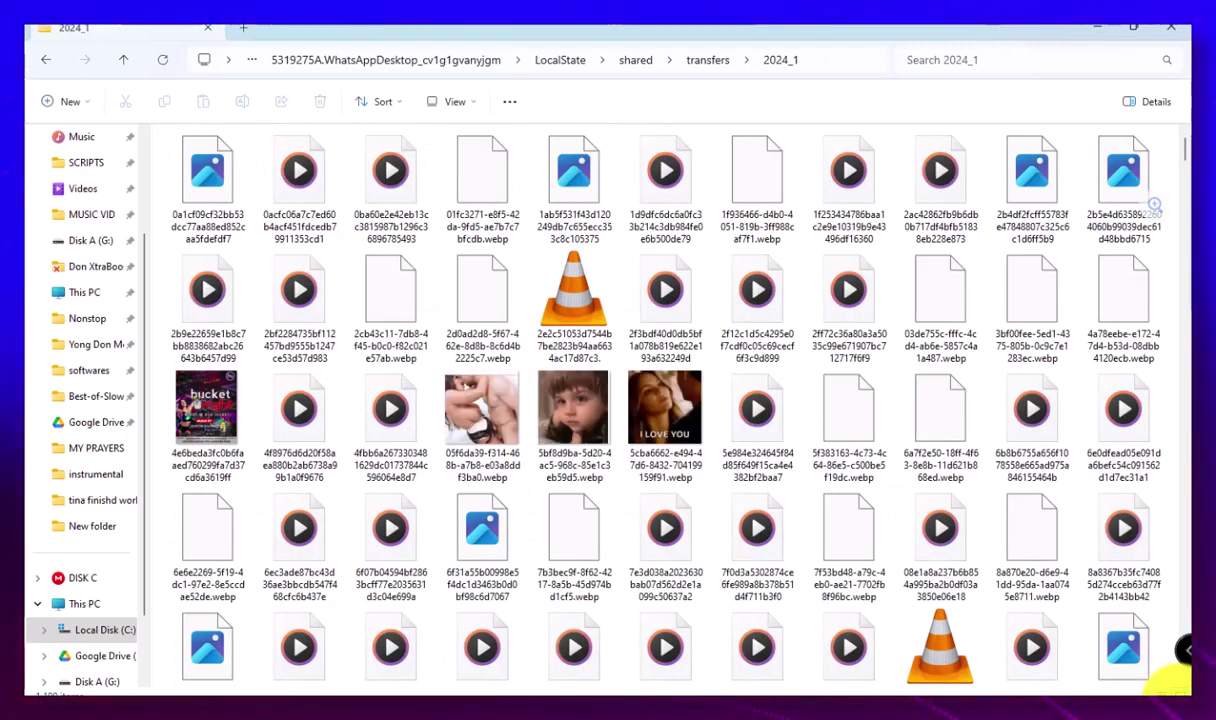
pyautogui.click(47, 61)
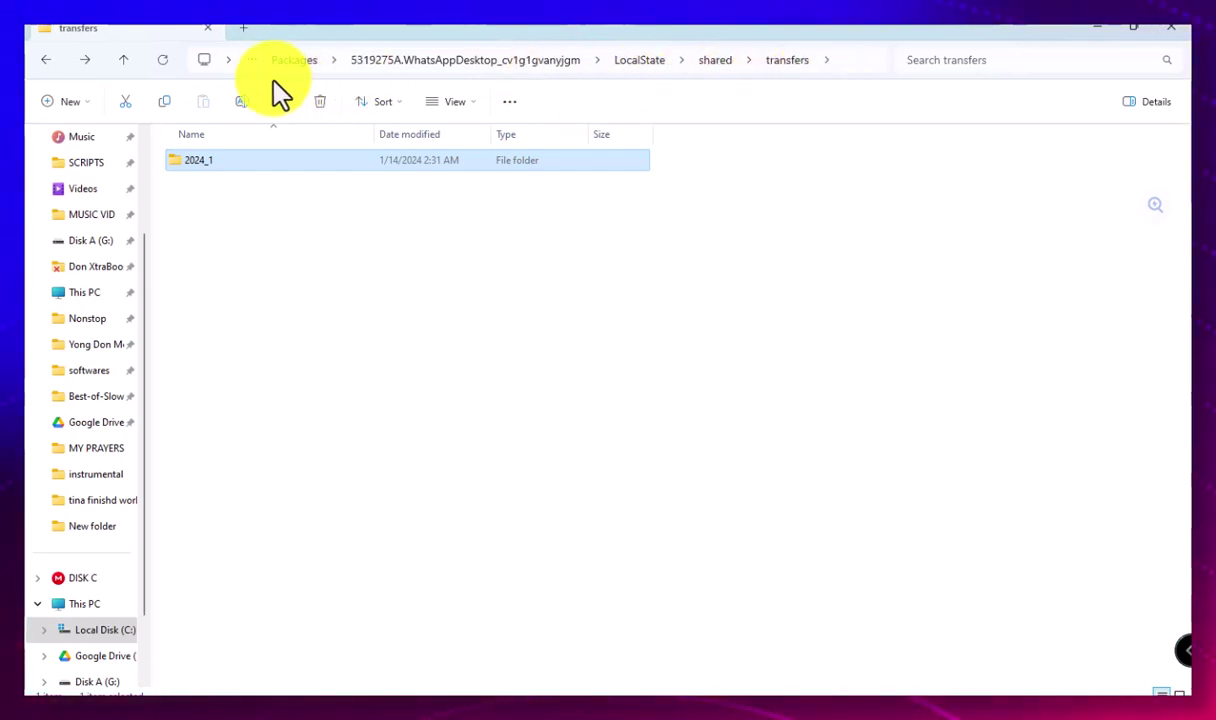
pyautogui.click(44, 60)
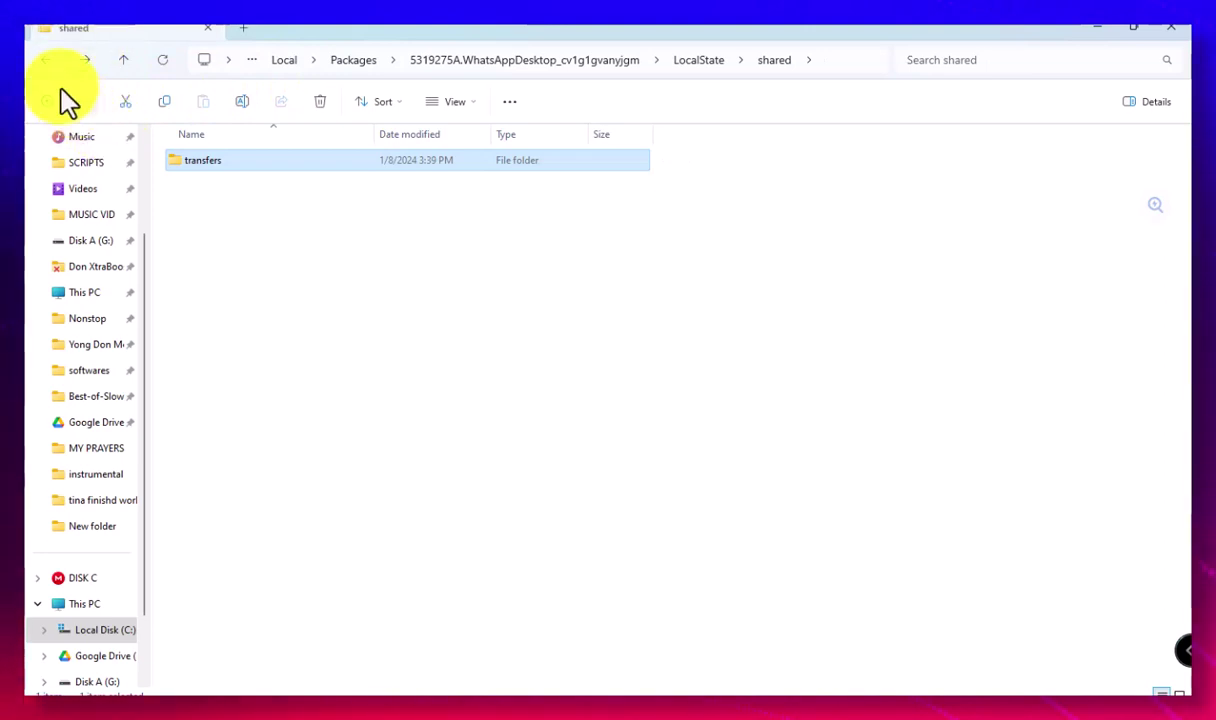
# - Go back to LocalState, recheck tmp and its first subfolder, then return to the package folder
pyautogui.click(46, 59)
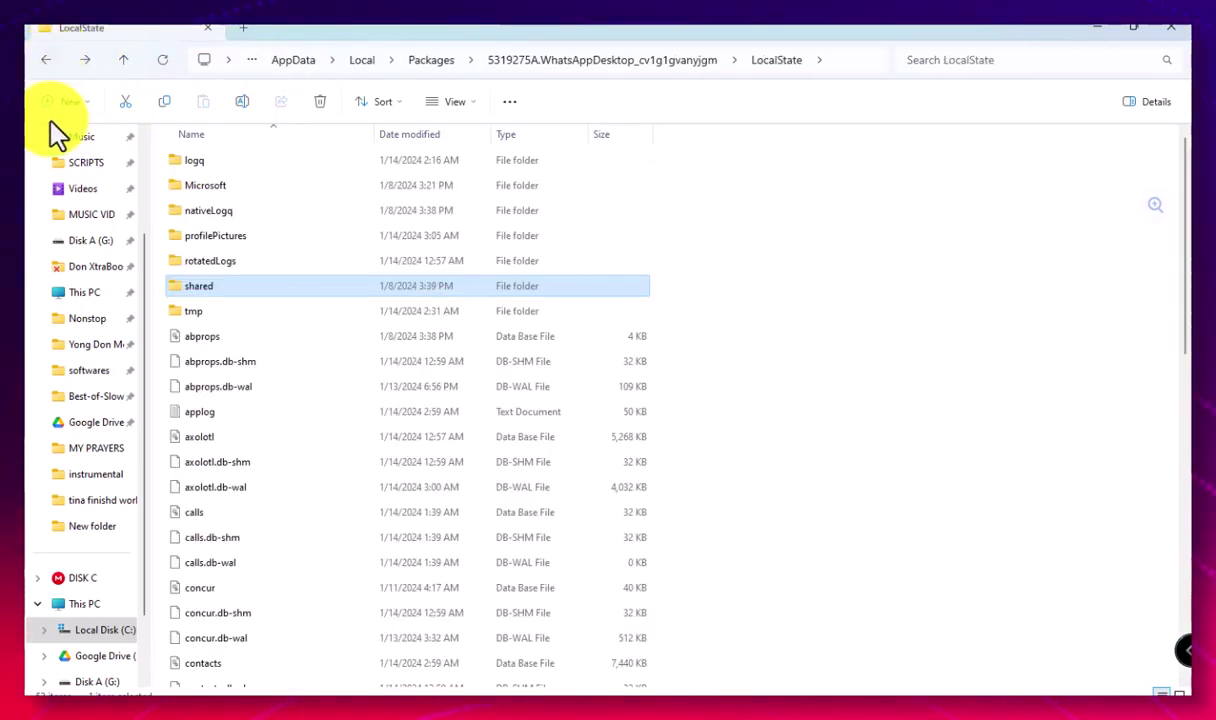
pyautogui.doubleClick(207, 312)
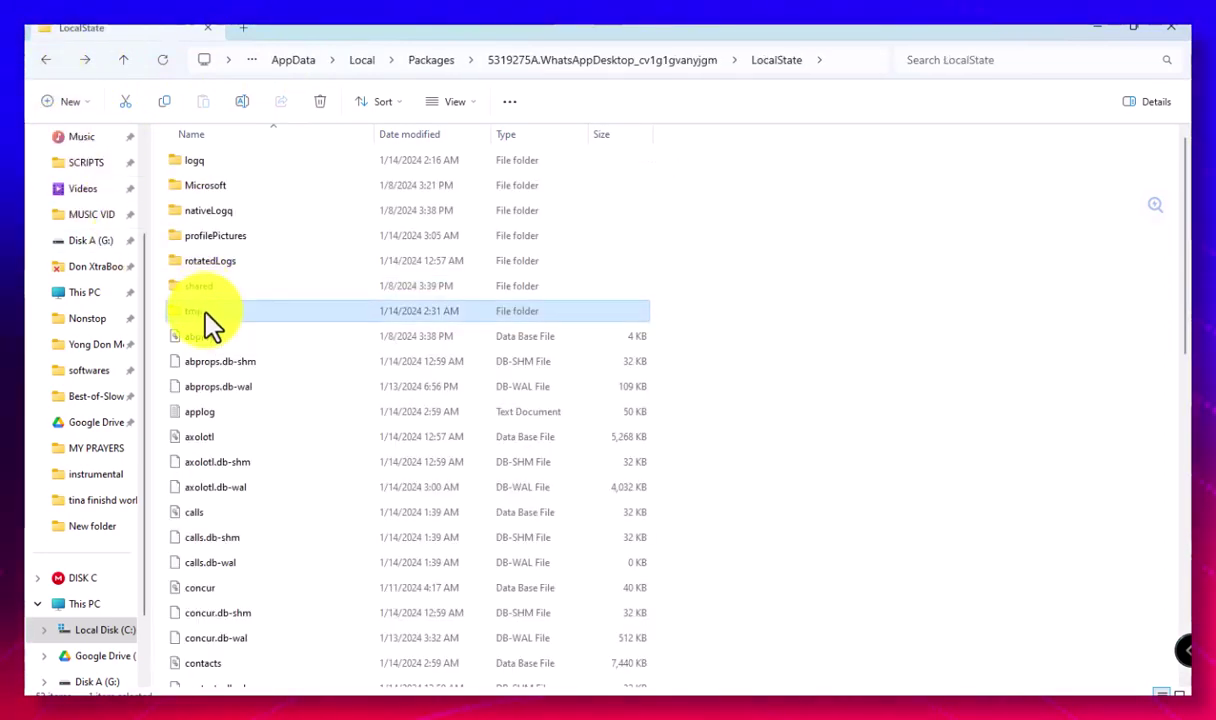
pyautogui.doubleClick(336, 160)
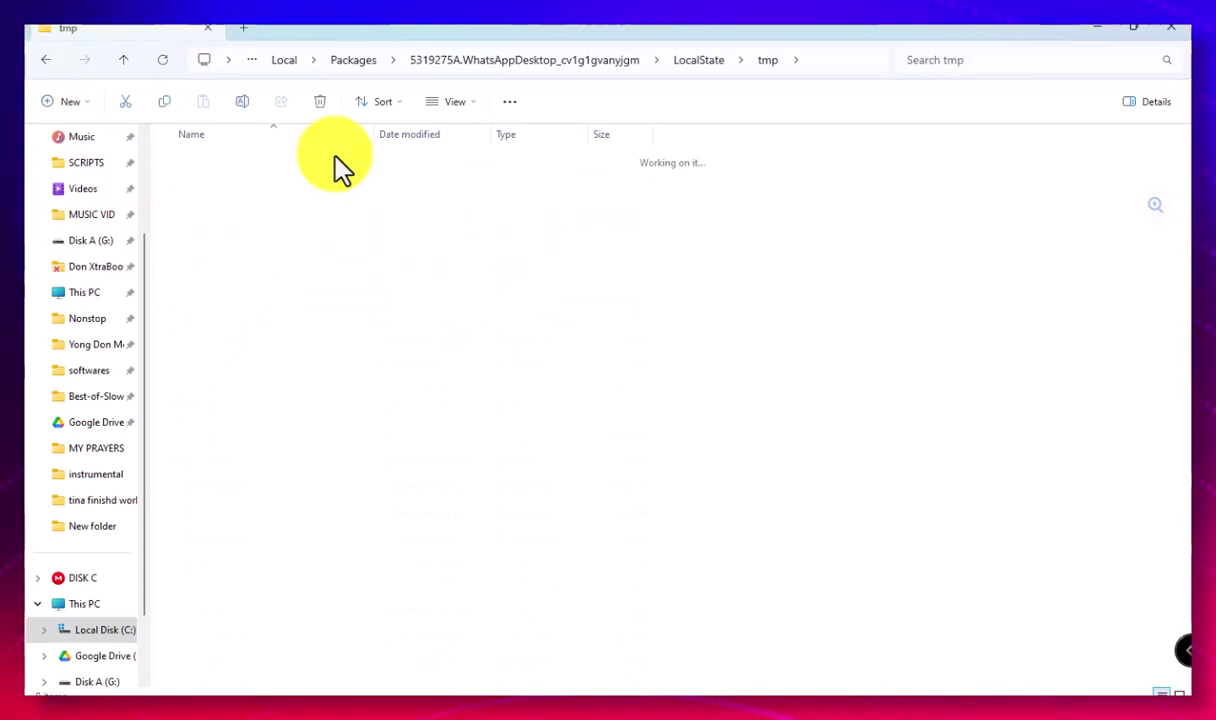
pyautogui.click(46, 60)
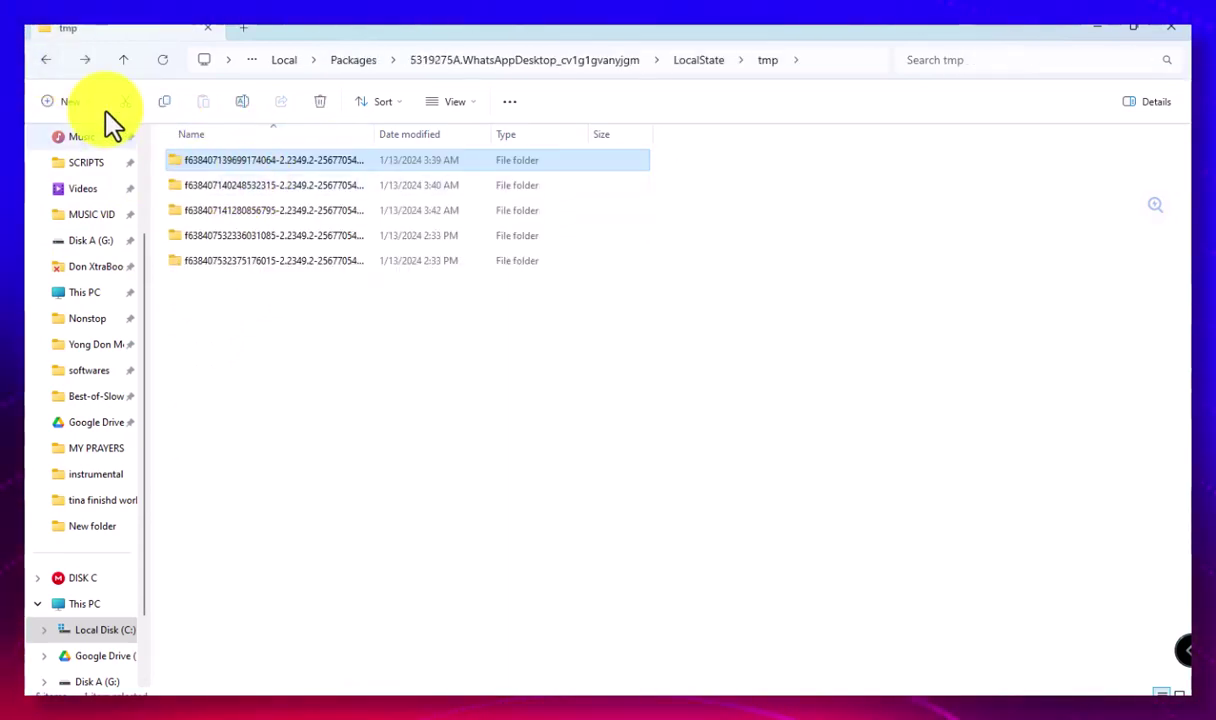
pyautogui.click(46, 60)
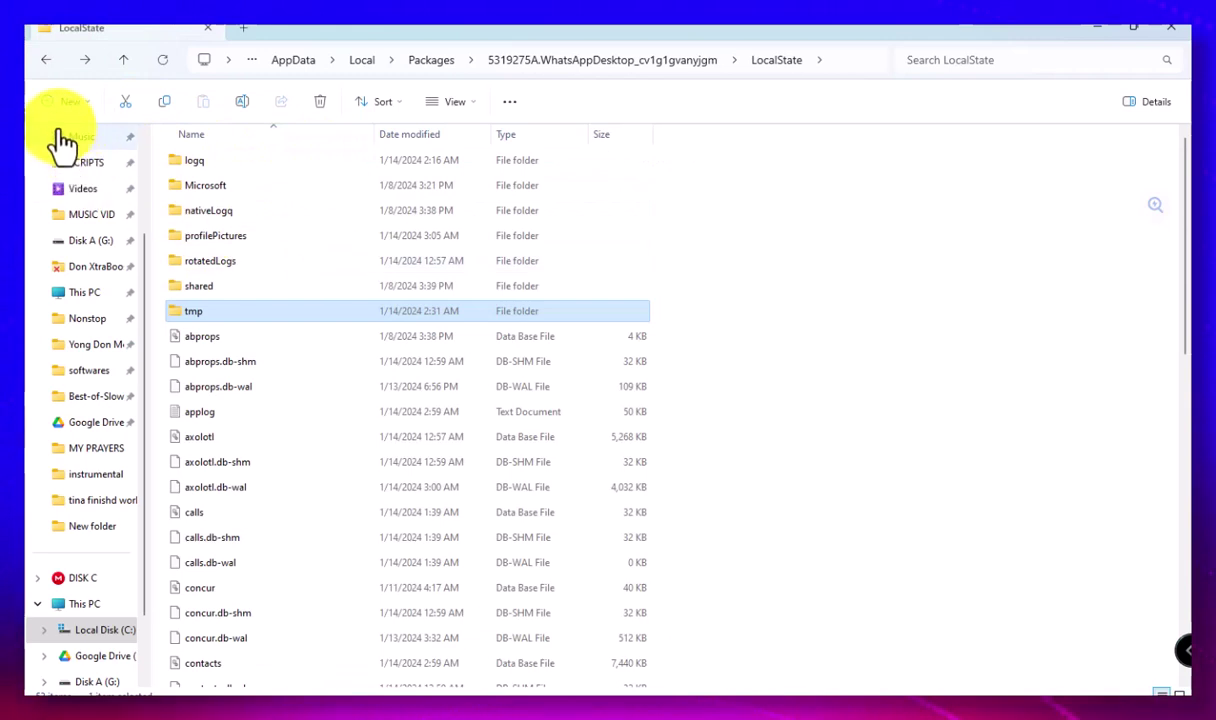
pyautogui.click(44, 60)
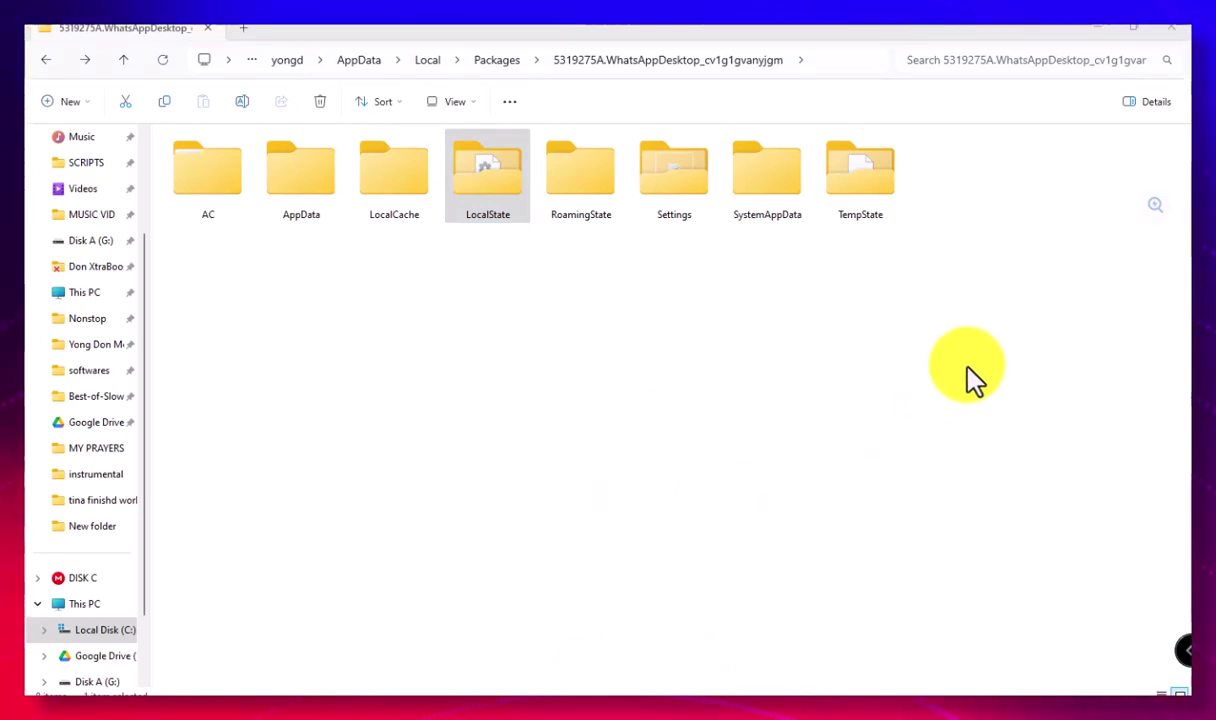
pyautogui.moveTo(996, 221); pyautogui.dragTo(181, 167)
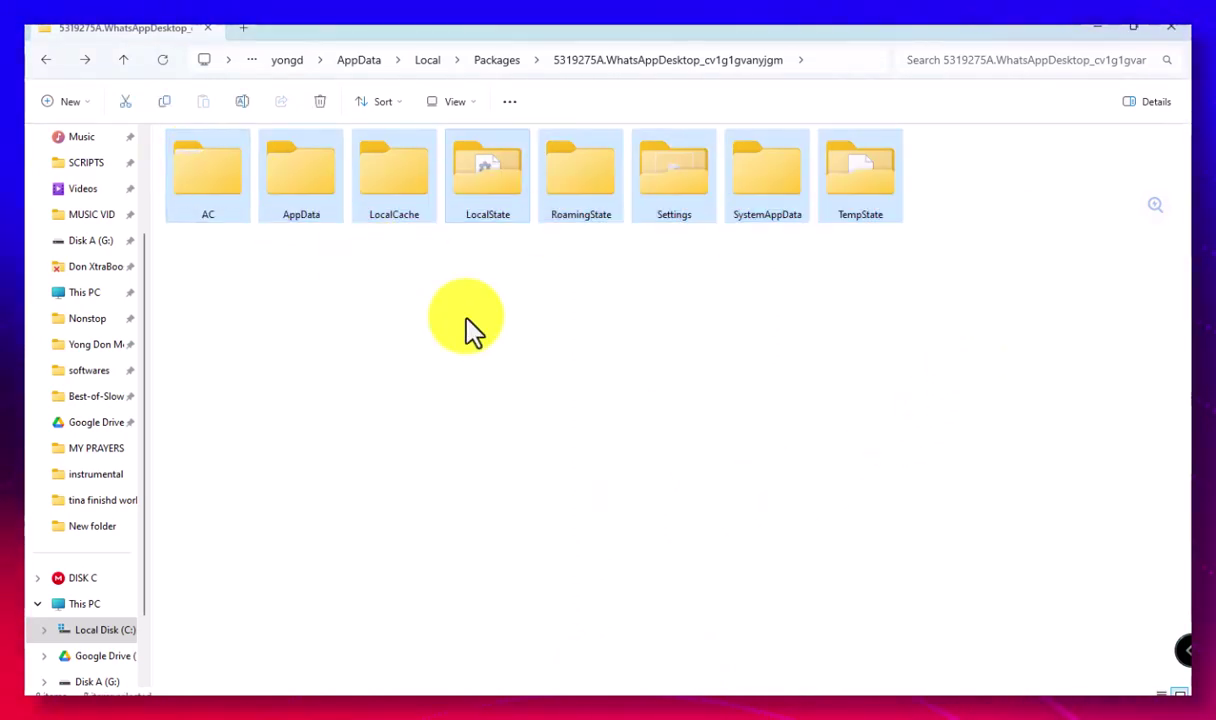
pyautogui.click(532, 290)
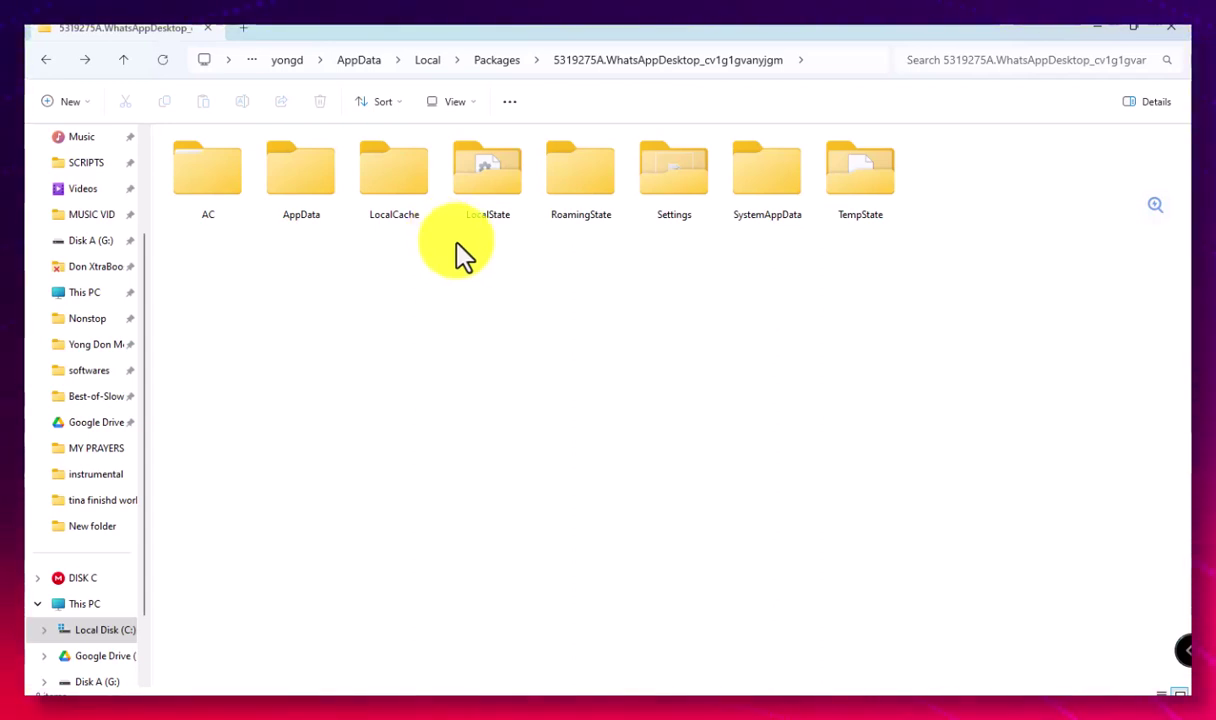
pyautogui.moveTo(1015, 236); pyautogui.dragTo(231, 182)
pyautogui.click(463, 330)
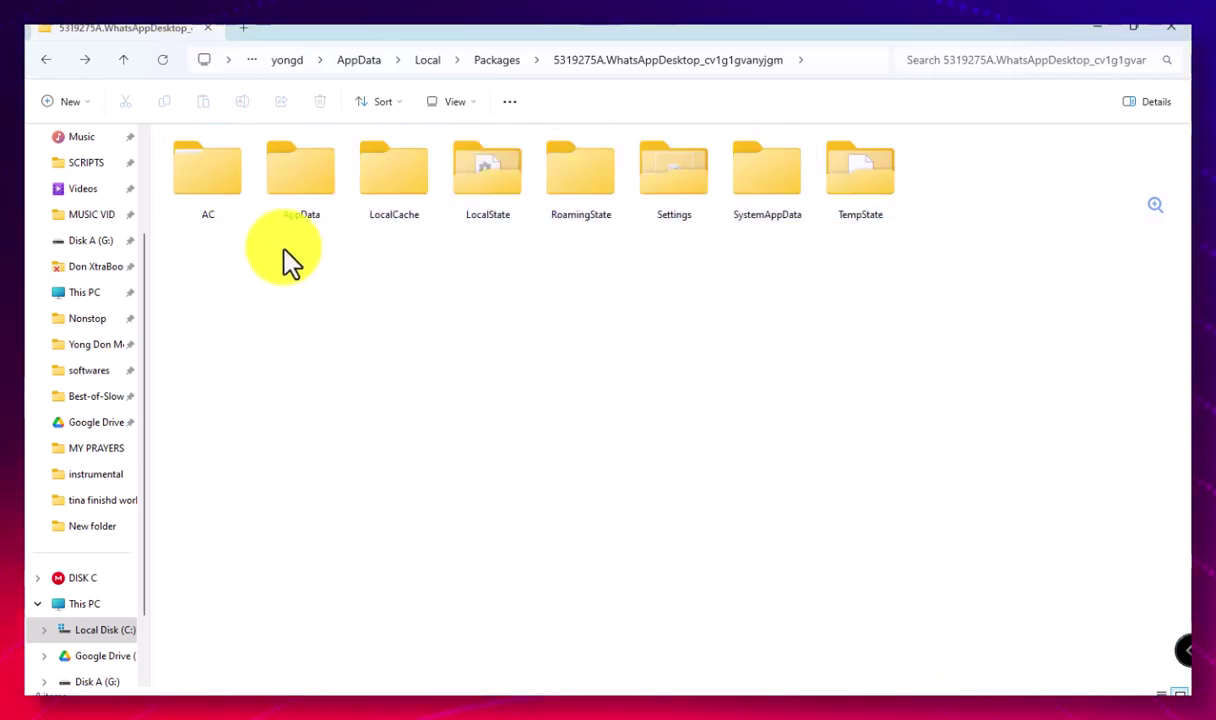